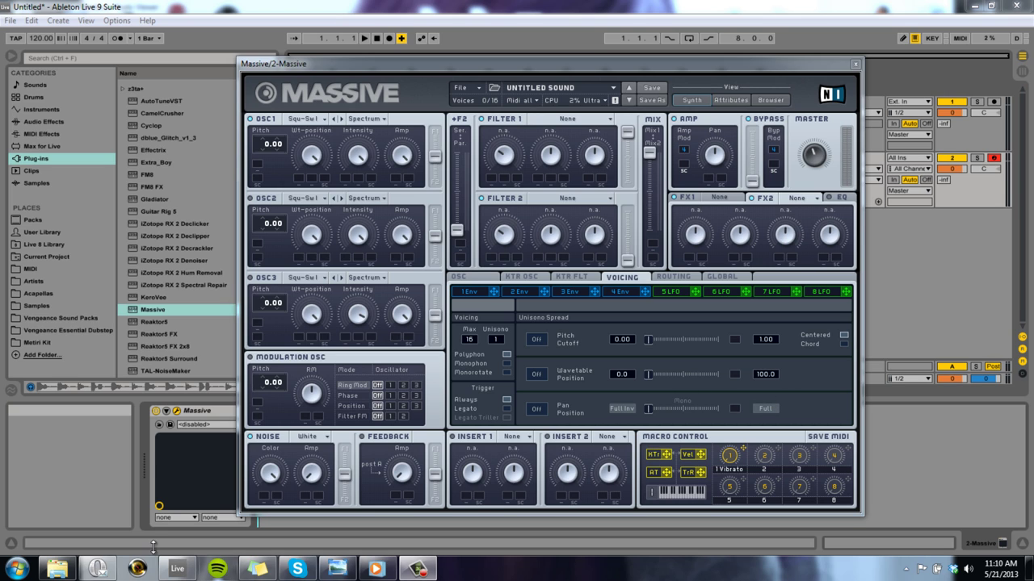
- Look at the MP3 folder and the patch file menu without changing anything
{"action": "left_click", "coordinate": [53, 572]}
{"action": "left_click", "coordinate": [51, 571]}
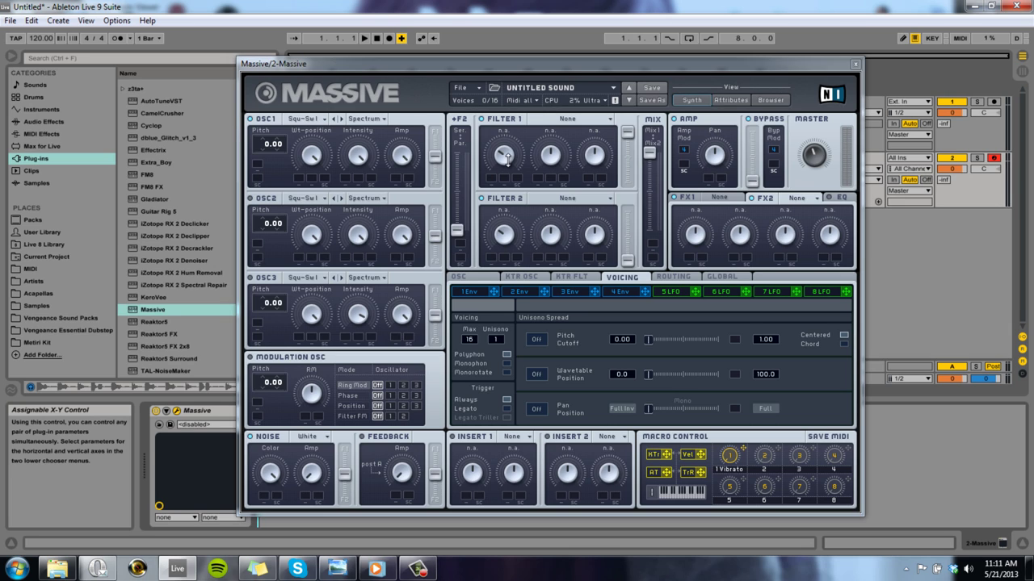
{"action": "left_click", "coordinate": [466, 89]}
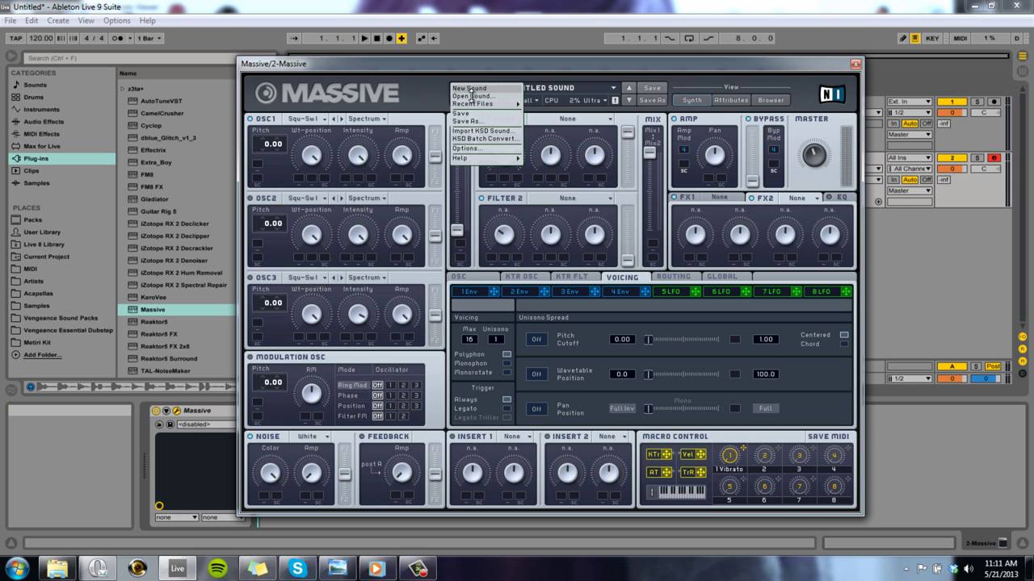
{"action": "left_click", "coordinate": [475, 90]}
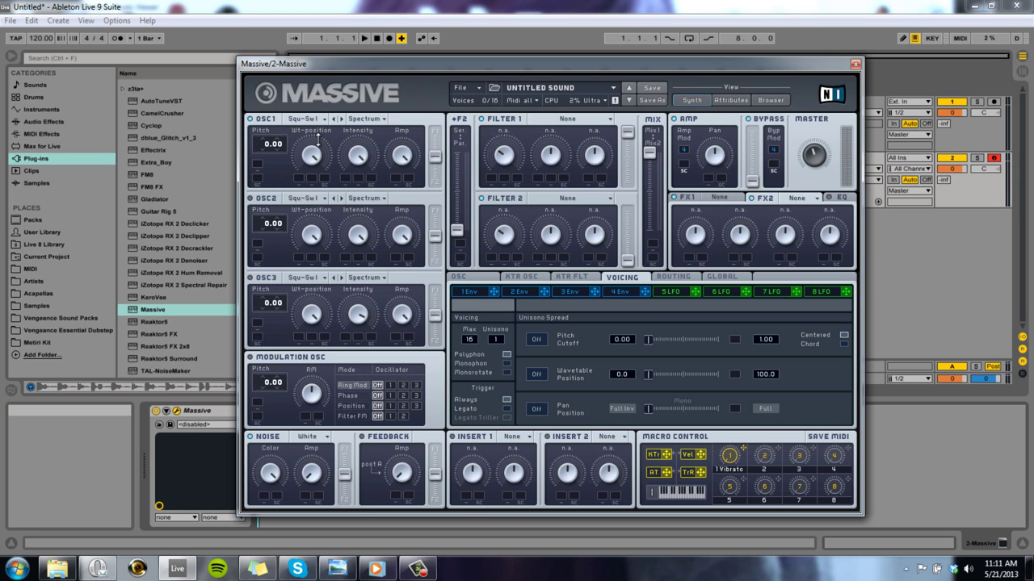
- Set Filter 1 to Lowpass 4 and sweep its cutoff while a test note plays
{"action": "left_click", "coordinate": [583, 119]}
{"action": "left_click", "coordinate": [549, 124]}
{"action": "key", "text": "a"}
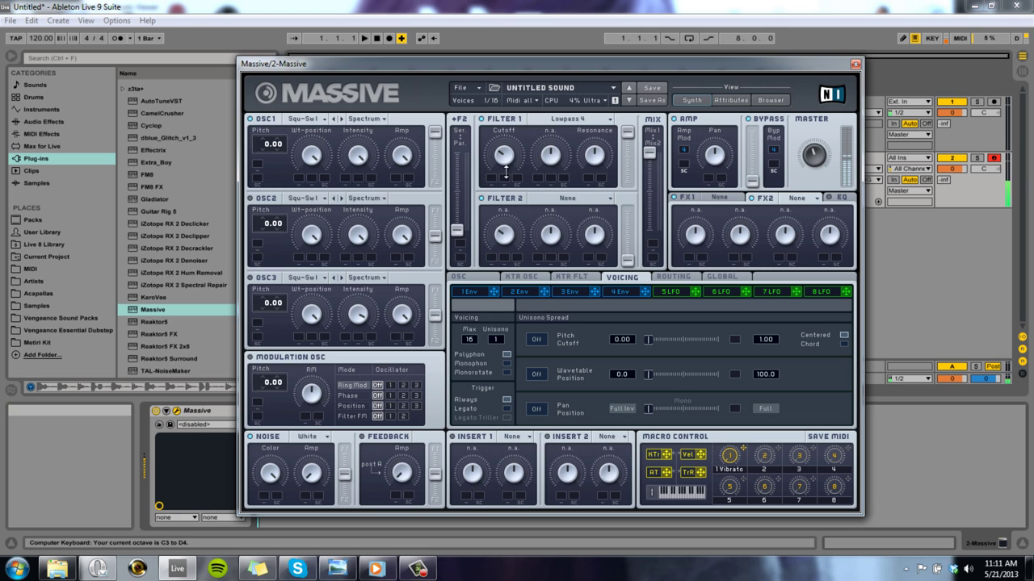
{"action": "left_click_drag", "start_coordinate": [505, 171], "coordinate": [487, 149]}
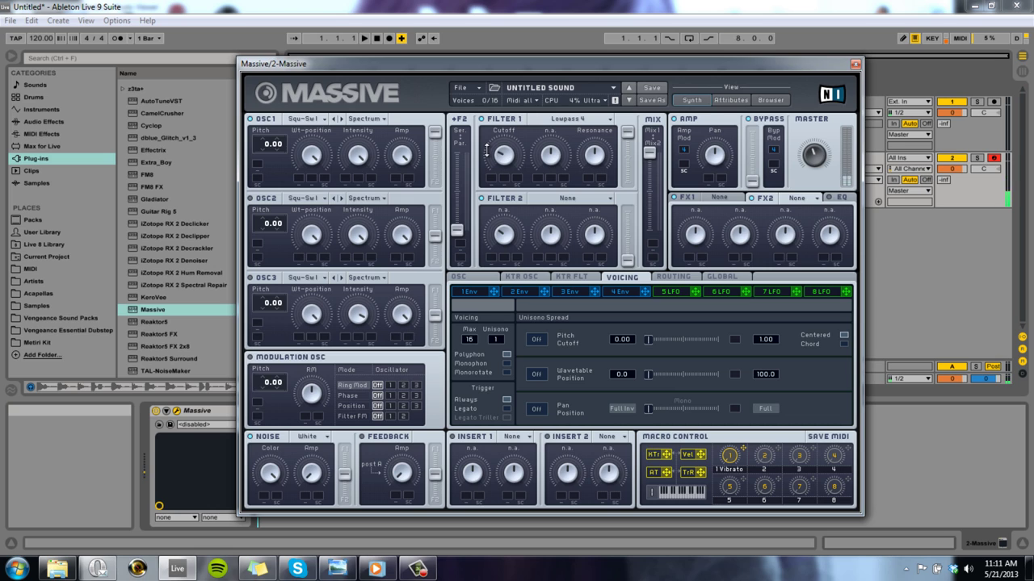
- Initialise a fresh blank sound with New Sound and start Live's playback
{"action": "left_click", "coordinate": [459, 87]}
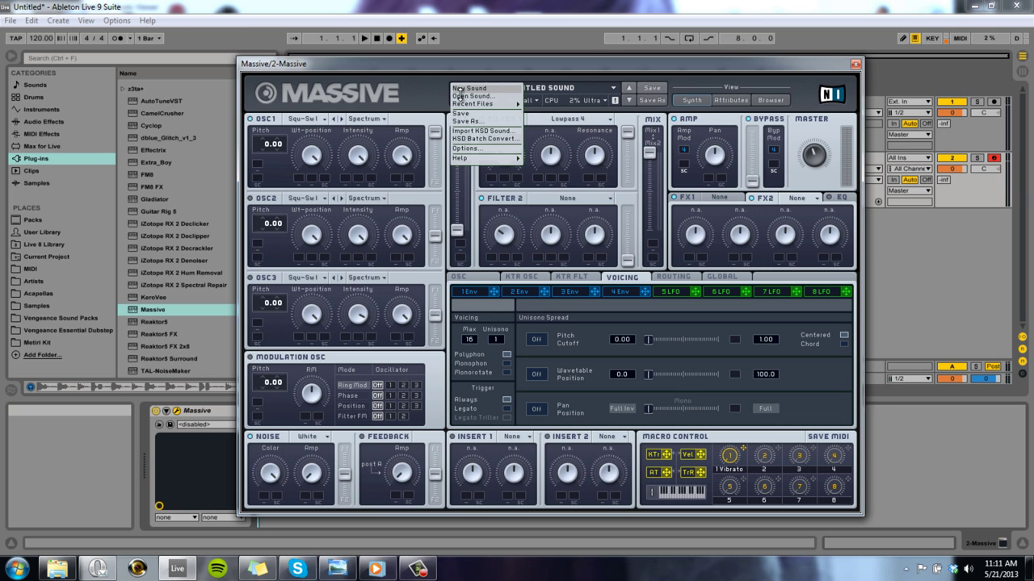
{"action": "left_click", "coordinate": [478, 88]}
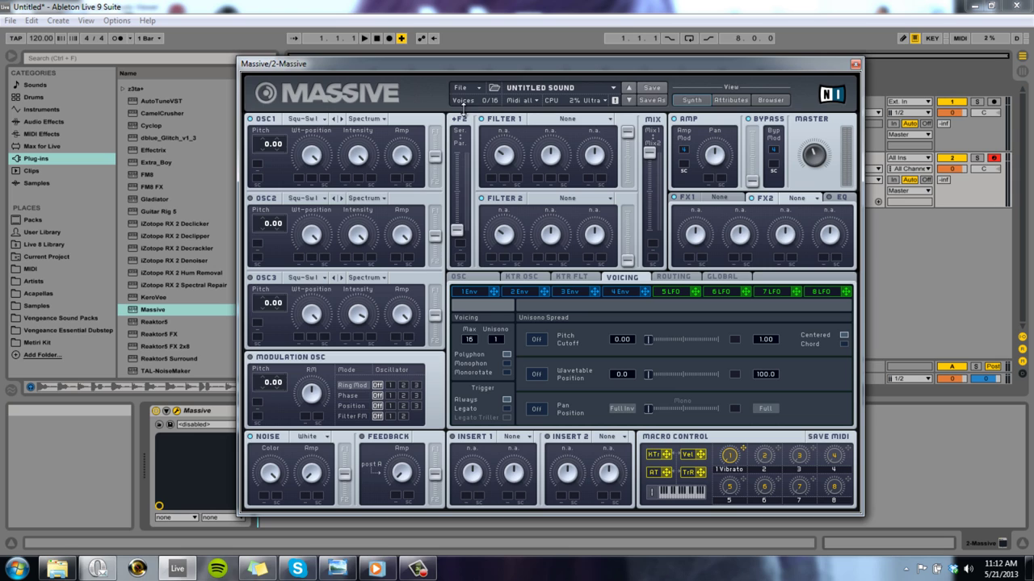
{"action": "key", "text": "space"}
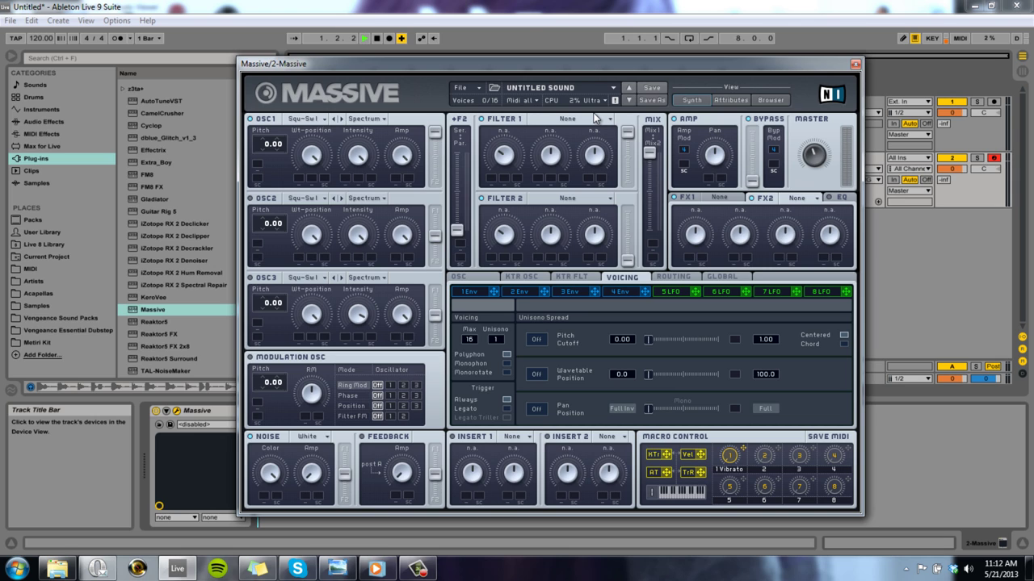
- Keep Square-Saw I as oscillator 1's wavetable
{"action": "left_click", "coordinate": [315, 119]}
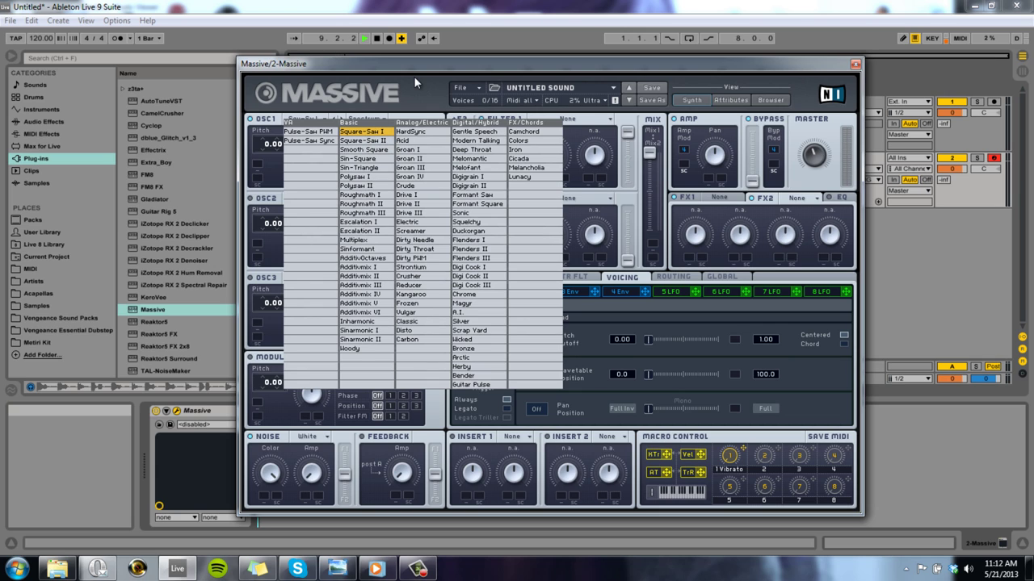
{"action": "left_click", "coordinate": [368, 131]}
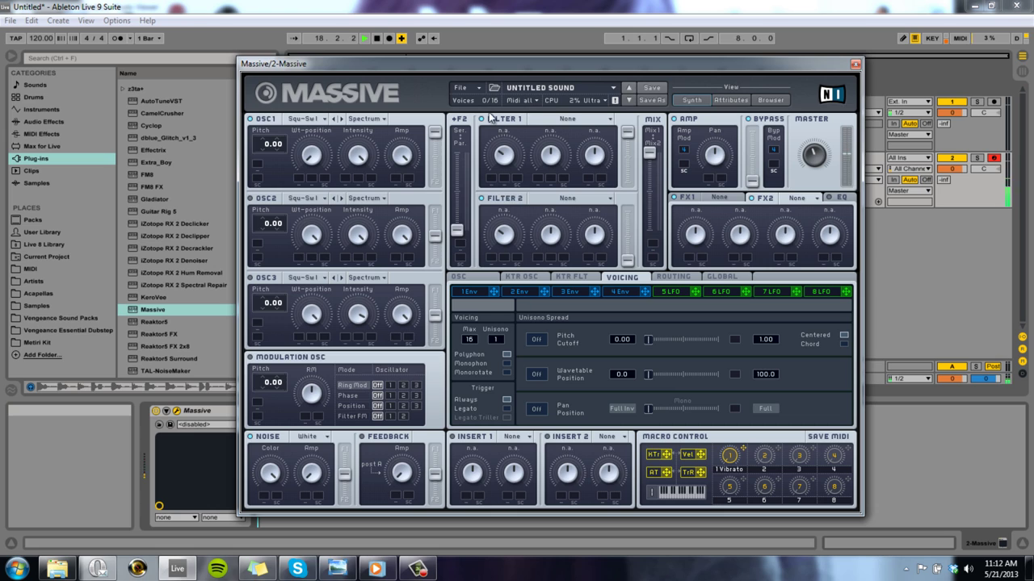
- Set Filter 1 to Lowpass 4 and route envelope 1 to its cutoff modulation slot
{"action": "left_click", "coordinate": [575, 119]}
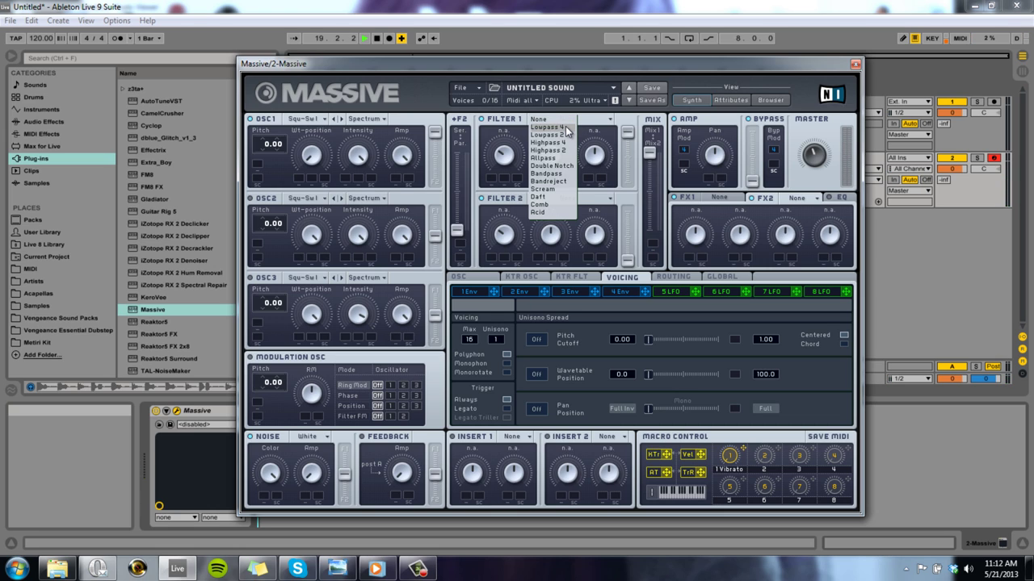
{"action": "left_click", "coordinate": [565, 126]}
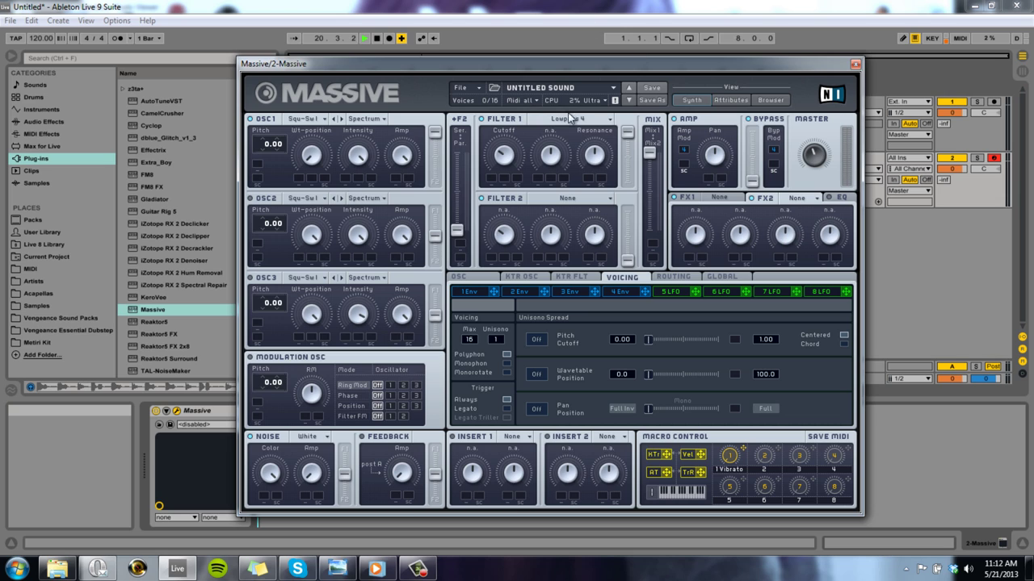
{"action": "left_click", "coordinate": [620, 291]}
{"action": "left_click", "coordinate": [483, 280]}
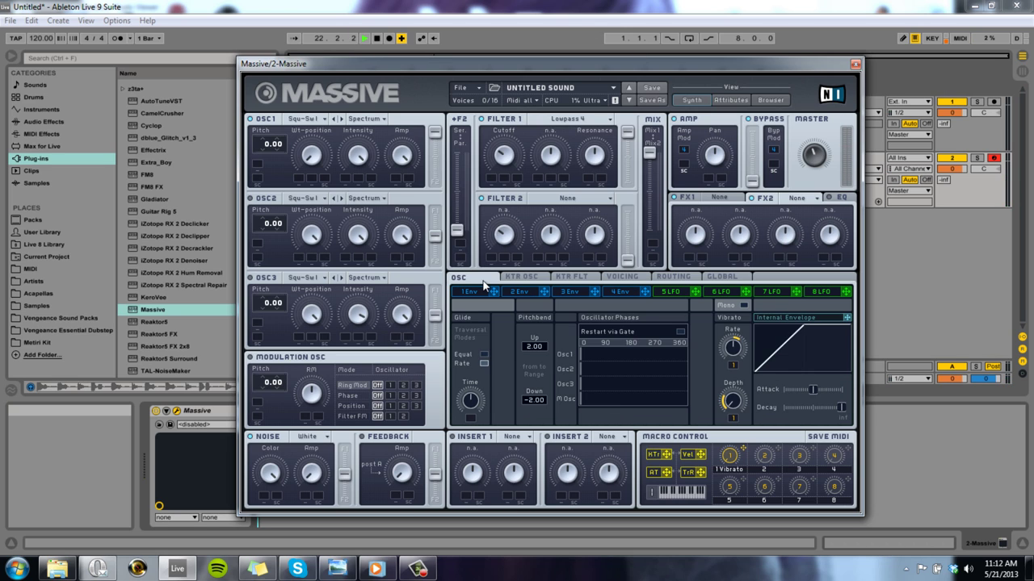
{"action": "left_click", "coordinate": [481, 293]}
{"action": "left_click_drag", "start_coordinate": [493, 292], "coordinate": [504, 123]}
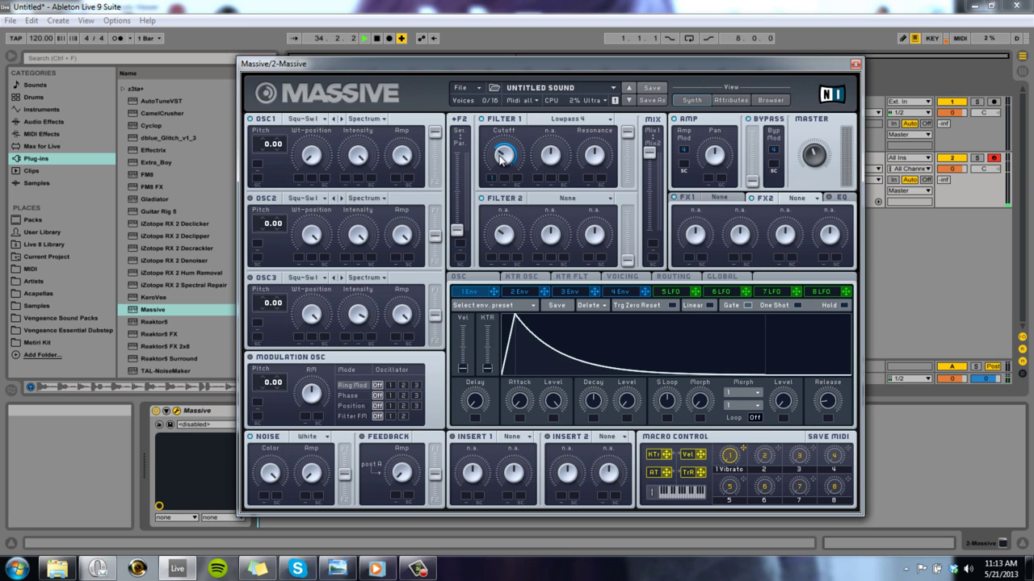
- Set envelope 1's cutoff sweep depth and adjust envelope 1 and 4 release times
{"action": "left_click_drag", "start_coordinate": [501, 158], "coordinate": [501, 176]}
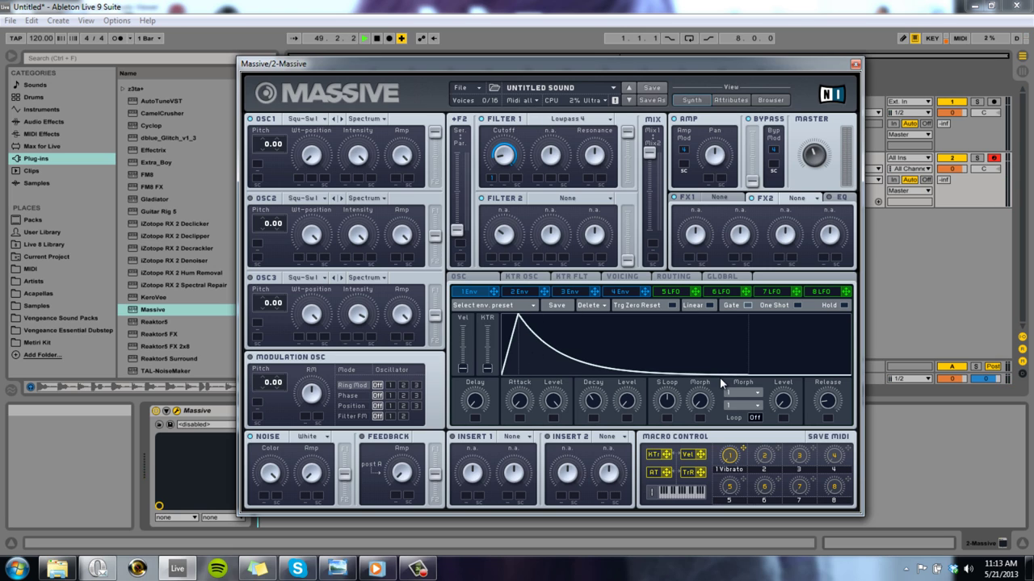
{"action": "left_click_drag", "start_coordinate": [829, 402], "coordinate": [831, 372]}
{"action": "left_click", "coordinate": [620, 292]}
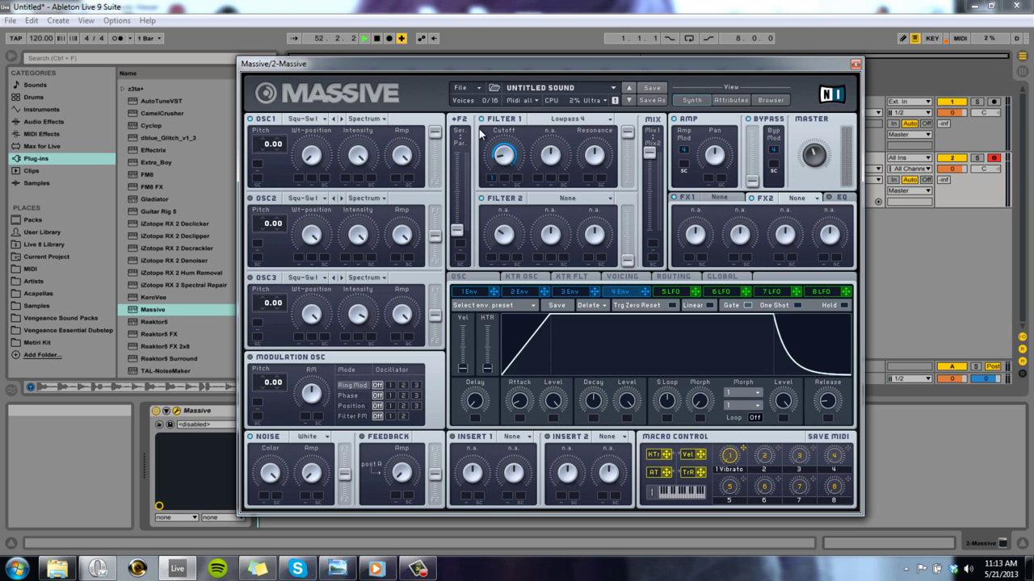
{"action": "left_click_drag", "start_coordinate": [826, 402], "coordinate": [824, 362]}
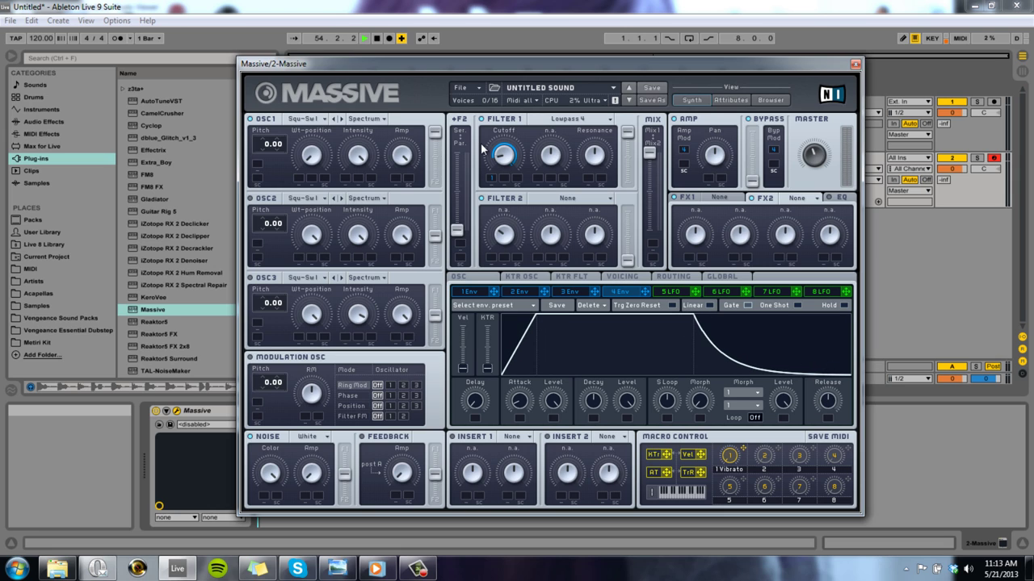
{"action": "left_click", "coordinate": [476, 293]}
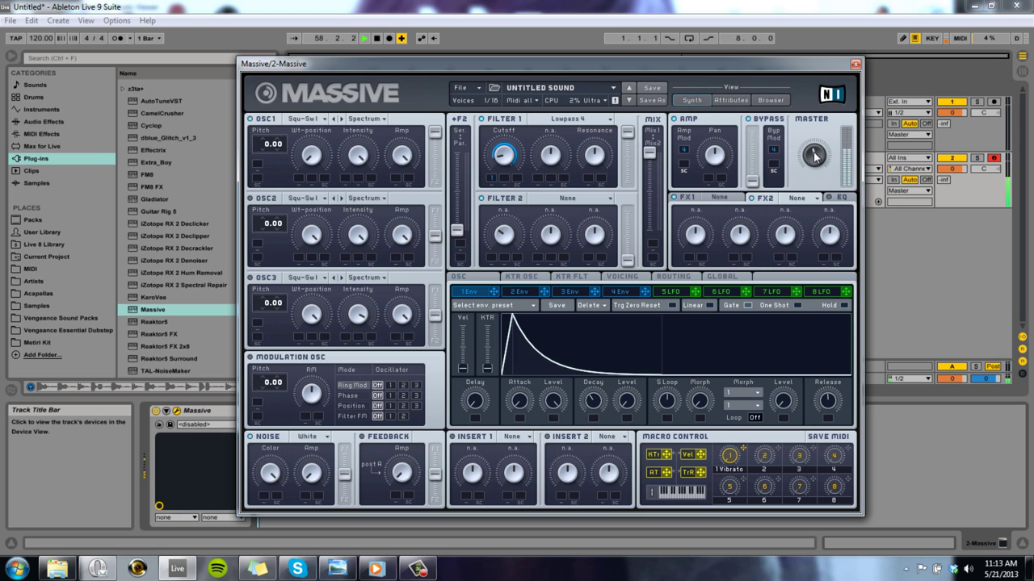
{"action": "key", "text": "x"}
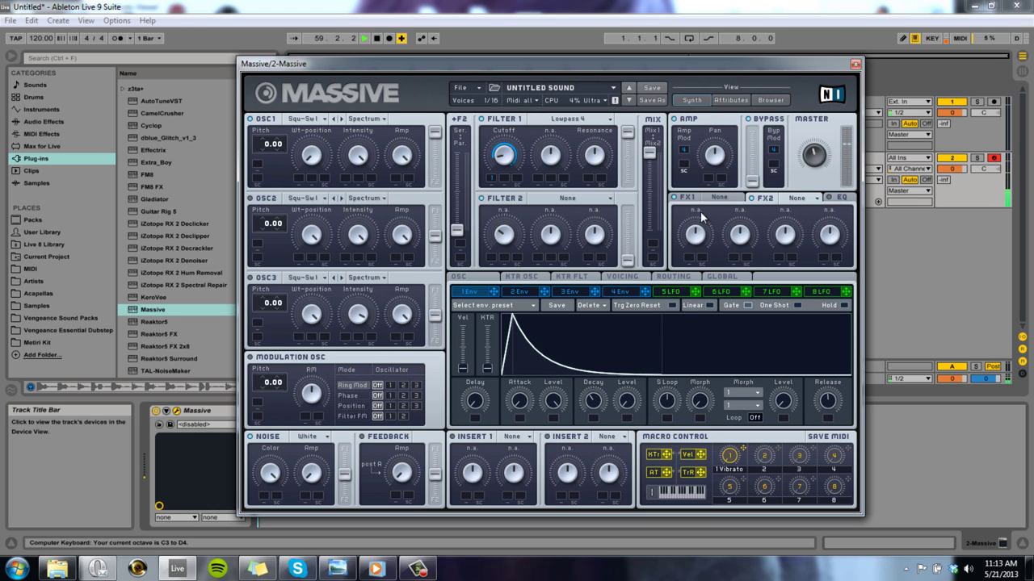
- Switch voicing to monophonic, trying Legato Triller before returning triggering to Always
{"action": "left_click", "coordinate": [638, 276]}
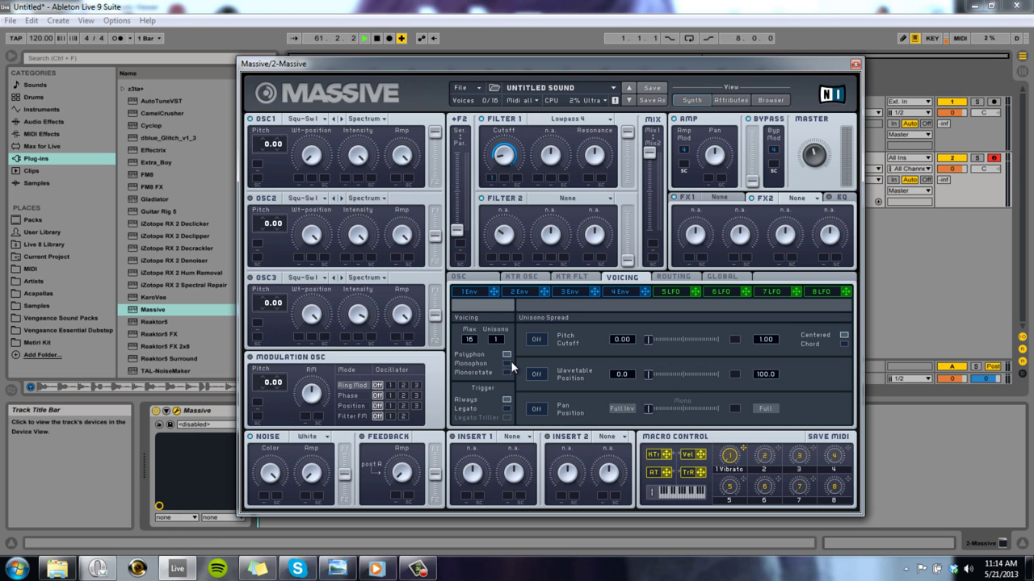
{"action": "left_click", "coordinate": [508, 364]}
{"action": "left_click", "coordinate": [507, 417]}
{"action": "key", "text": "a"}
{"action": "left_click", "coordinate": [507, 399]}
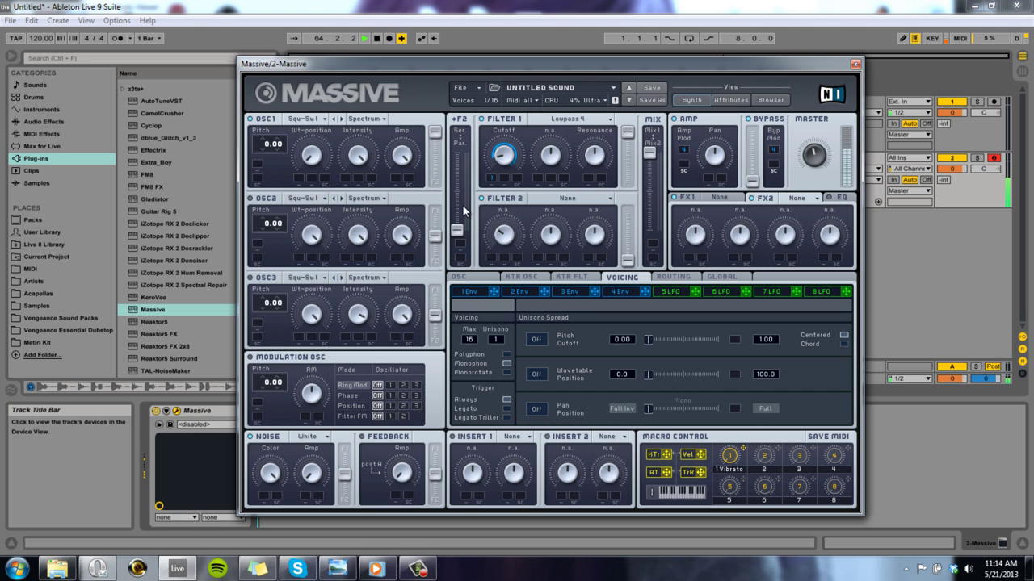
- Check the glide and vibrato settings, then return to the voicing and unison spread panel
{"action": "left_click", "coordinate": [484, 278]}
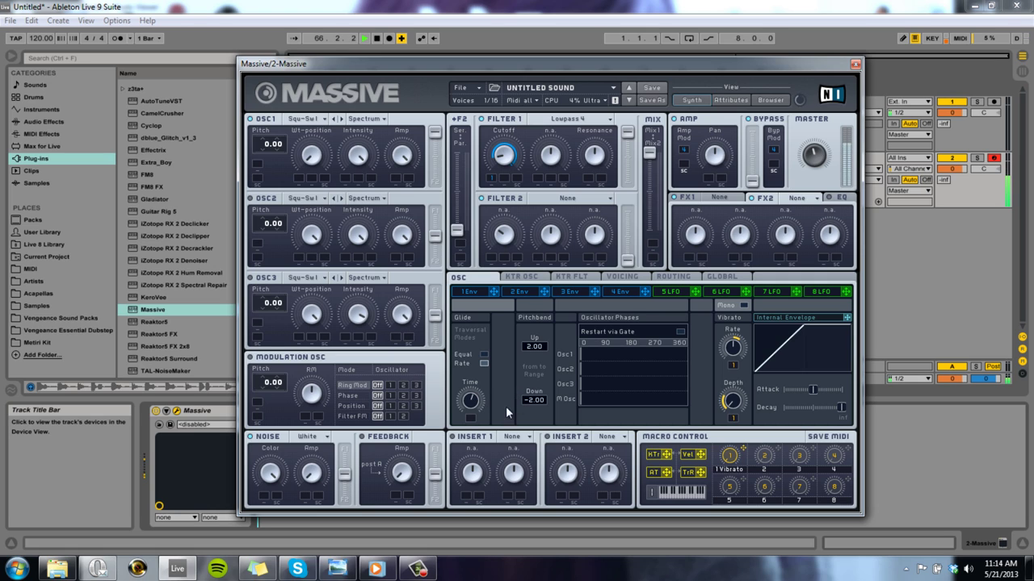
{"action": "key", "text": "z"}
{"action": "left_click", "coordinate": [623, 277]}
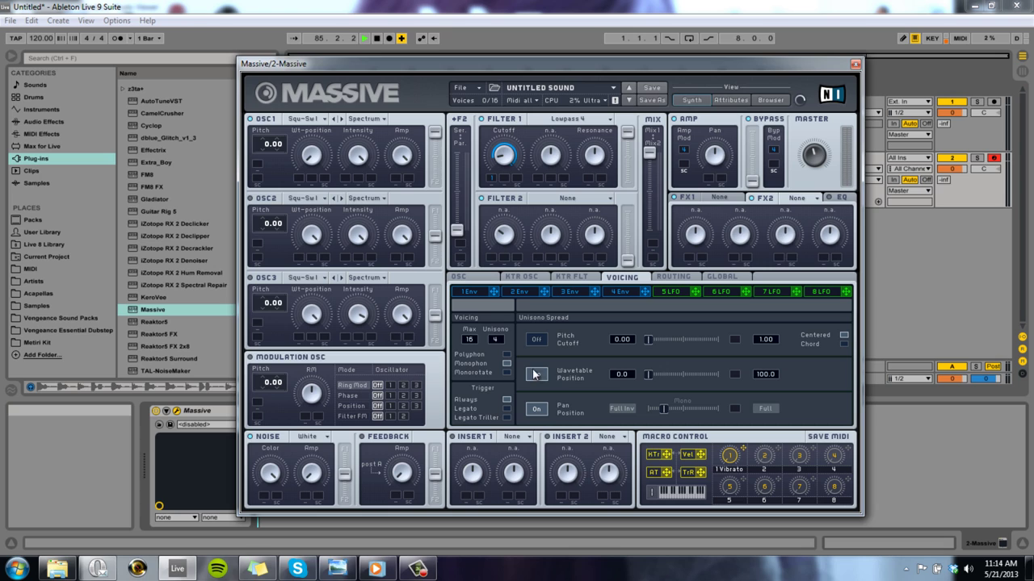
- Spread unison voices across wavetable position and set a narrow pan spread
{"action": "left_click_drag", "start_coordinate": [643, 376], "coordinate": [713, 374]}
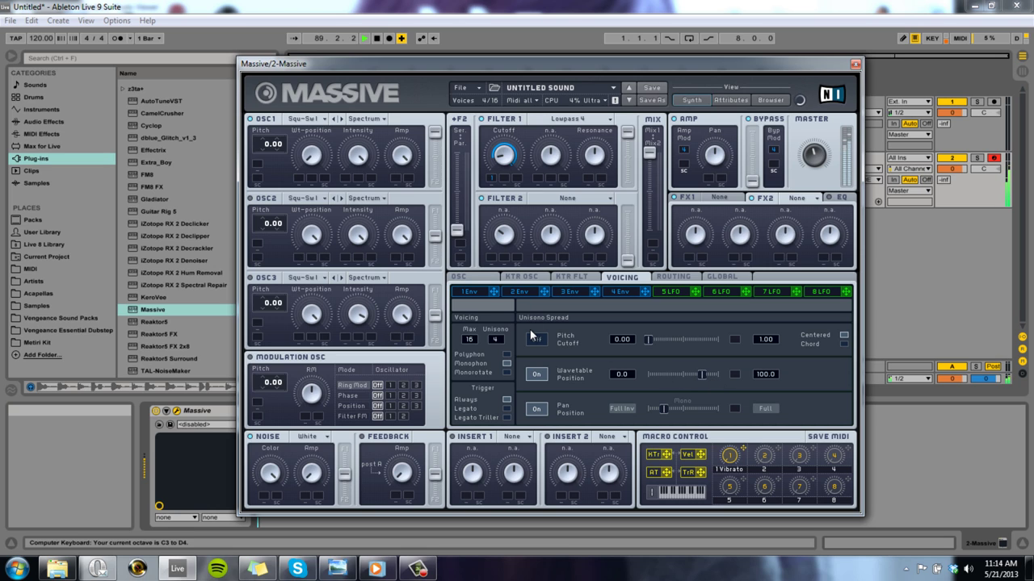
{"action": "left_click", "coordinate": [537, 410]}
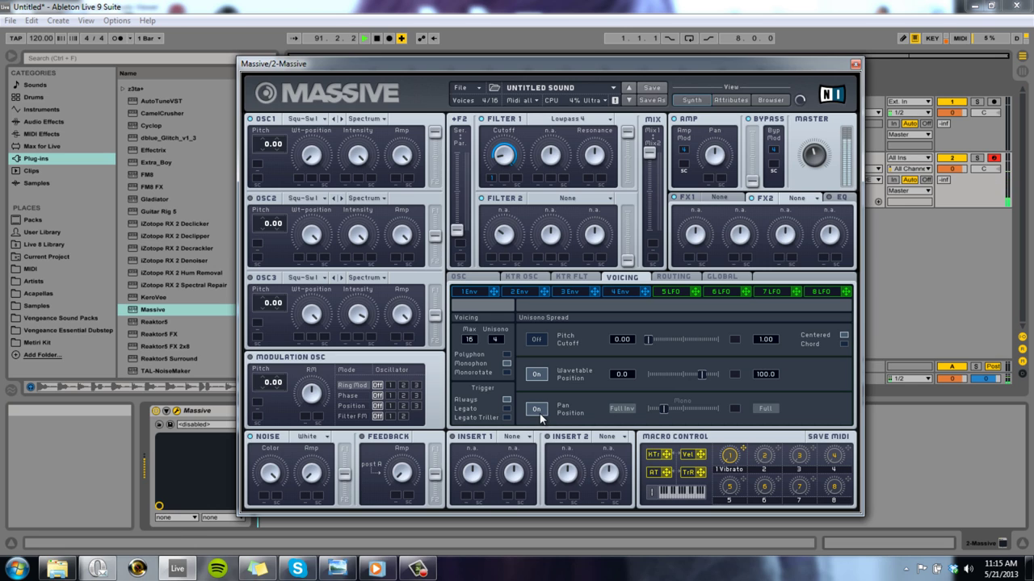
{"action": "left_click", "coordinate": [536, 410]}
{"action": "left_click_drag", "start_coordinate": [718, 409], "coordinate": [676, 409]}
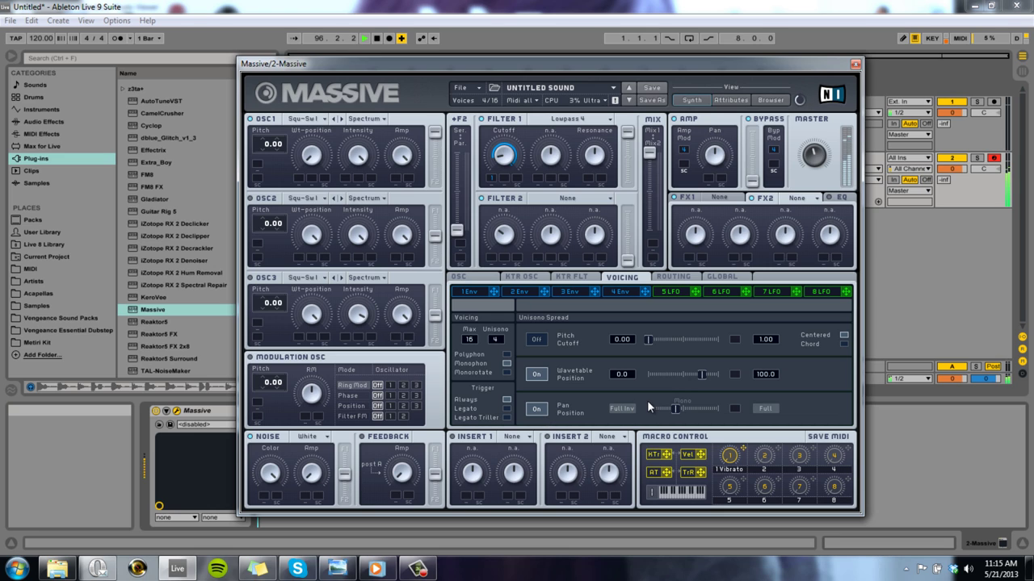
{"action": "left_click_drag", "start_coordinate": [678, 406], "coordinate": [636, 424]}
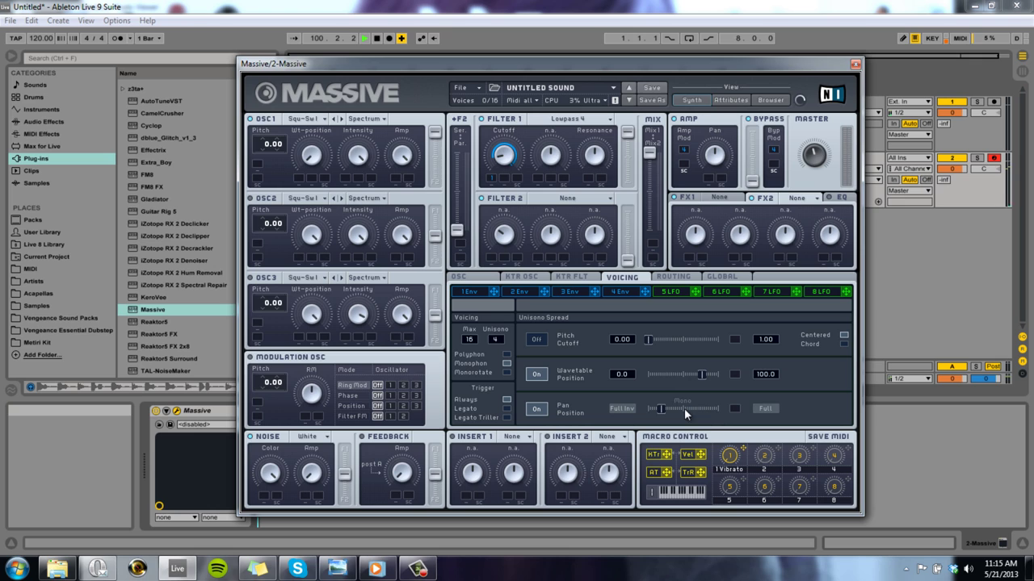
{"action": "left_click_drag", "start_coordinate": [684, 408], "coordinate": [700, 422]}
- Enable unison Pitch/Cutoff detune and set it to 0.10
{"action": "left_click_drag", "start_coordinate": [774, 327], "coordinate": [775, 321]}
{"action": "left_click_drag", "start_coordinate": [678, 340], "coordinate": [756, 346]}
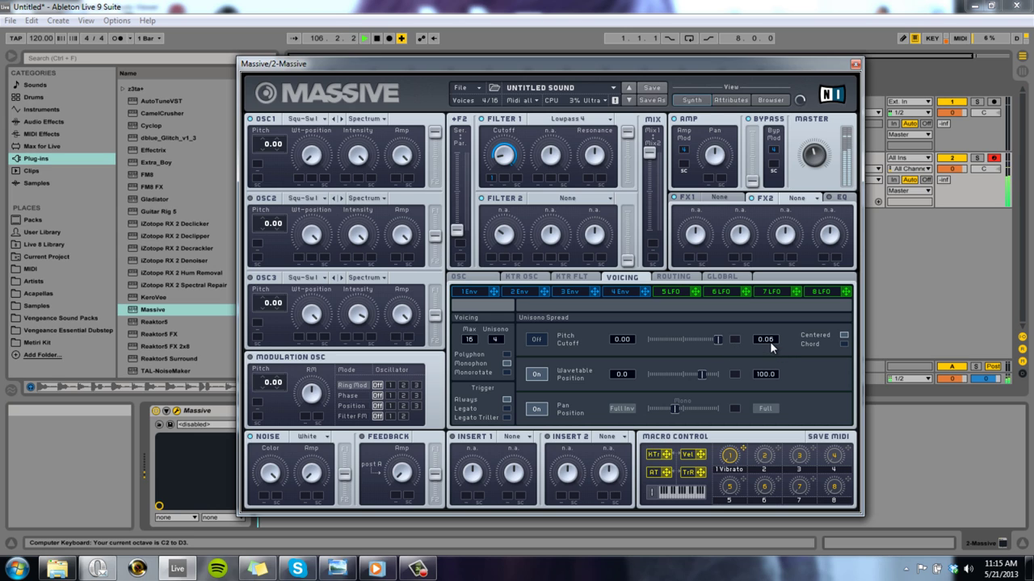
{"action": "key", "text": "x"}
{"action": "left_click", "coordinate": [537, 339]}
{"action": "key", "text": "z"}
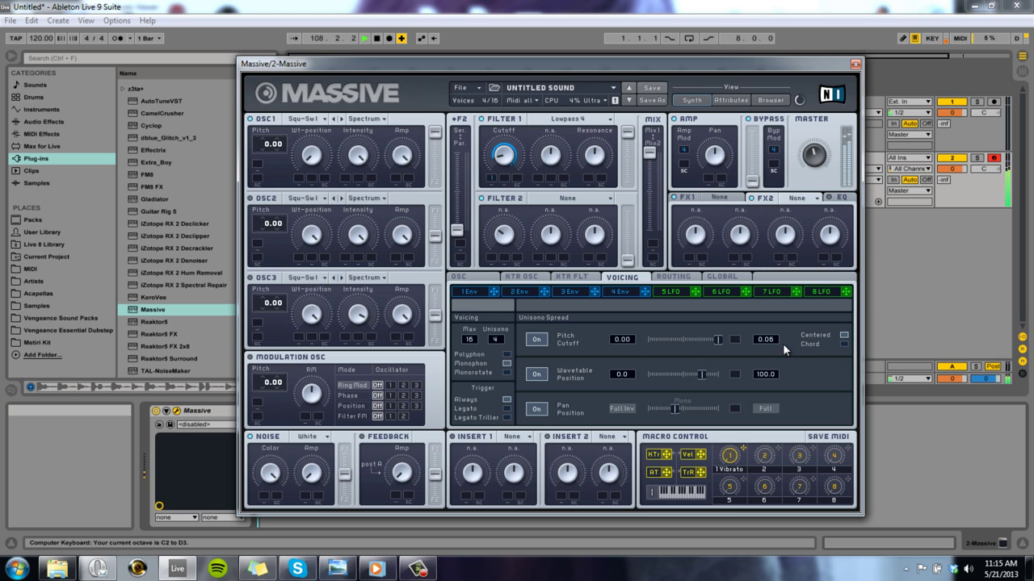
{"action": "left_click_drag", "start_coordinate": [776, 336], "coordinate": [775, 342]}
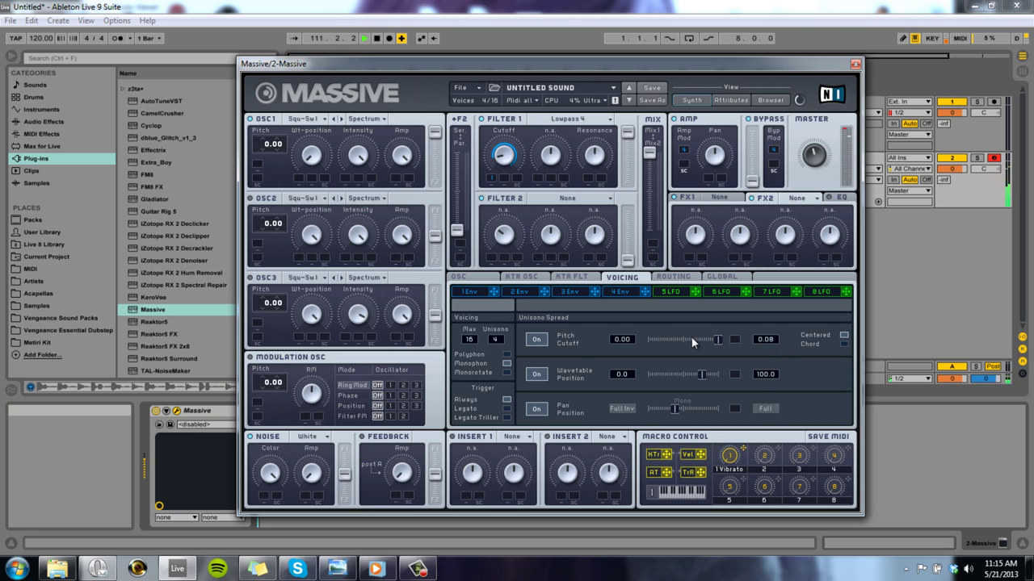
- Load Reverb into FX2 and Dimension Expander into FX1
{"action": "key", "text": "a"}
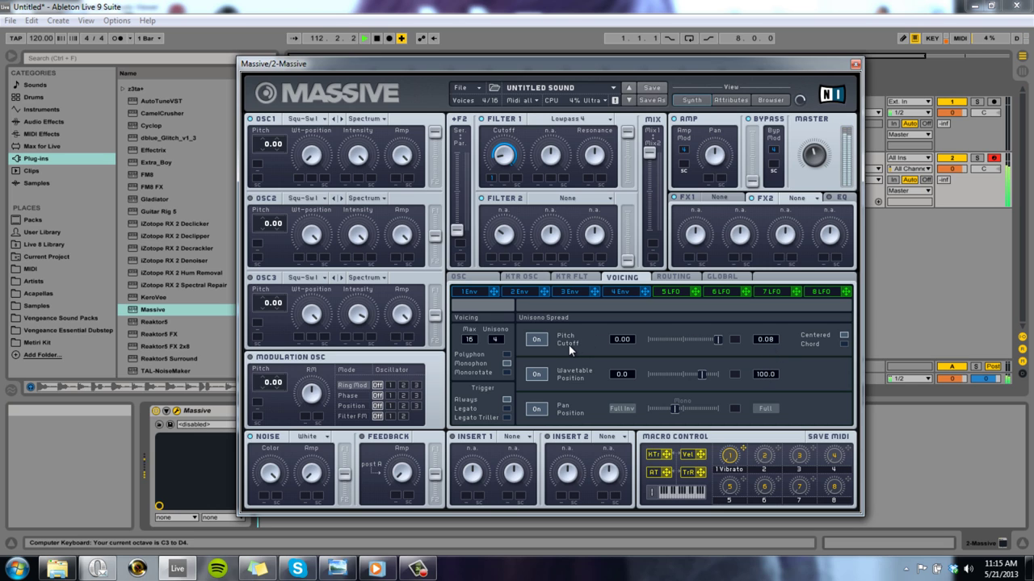
{"action": "left_click", "coordinate": [806, 198]}
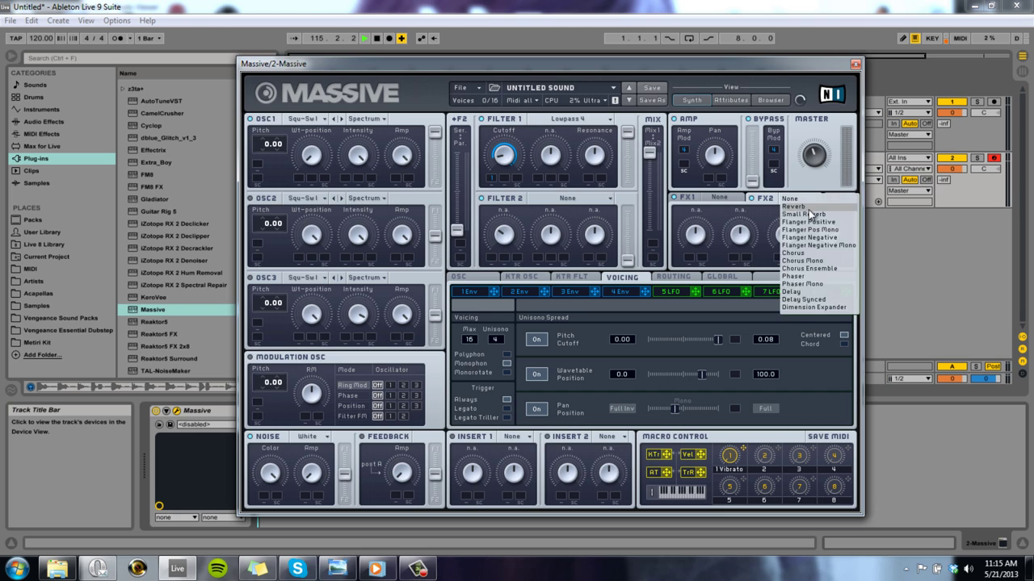
{"action": "left_click", "coordinate": [793, 206]}
{"action": "left_click", "coordinate": [721, 198]}
{"action": "left_click", "coordinate": [734, 307]}
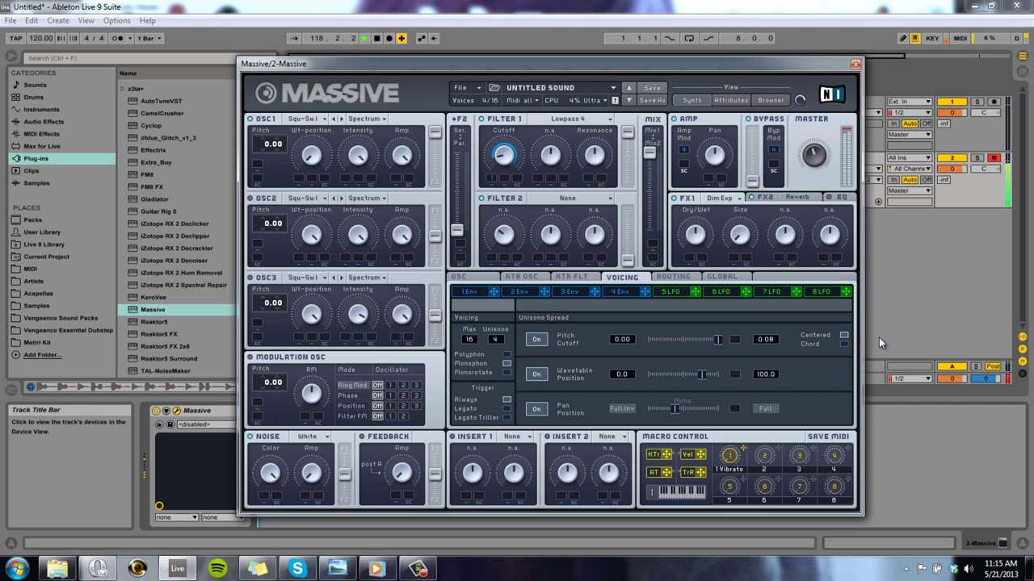
- Lower the reverb's dry/wet mix slightly and adjust its room size
{"action": "left_click", "coordinate": [753, 198]}
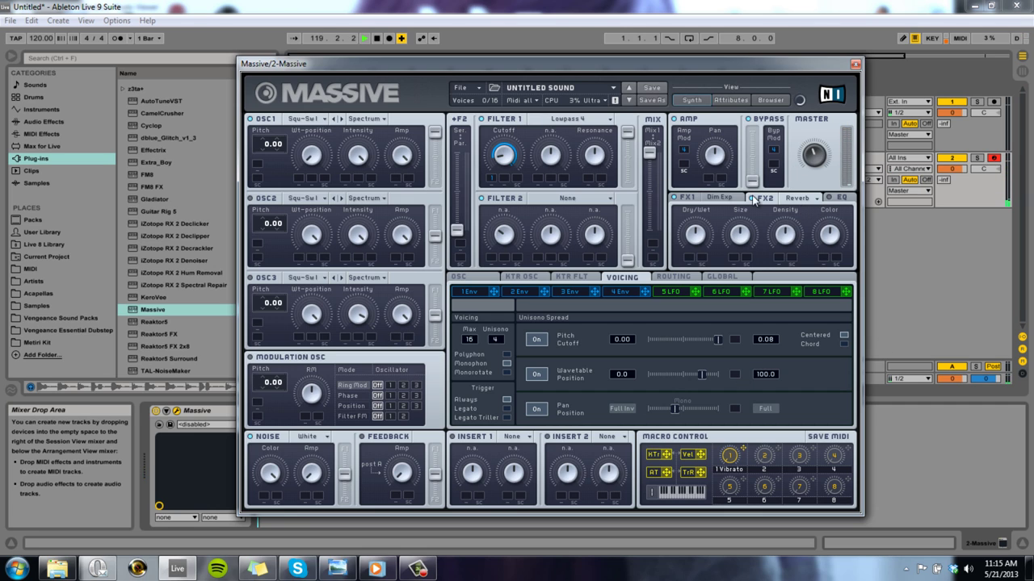
{"action": "left_click_drag", "start_coordinate": [696, 234], "coordinate": [701, 260]}
{"action": "left_click_drag", "start_coordinate": [735, 235], "coordinate": [741, 274]}
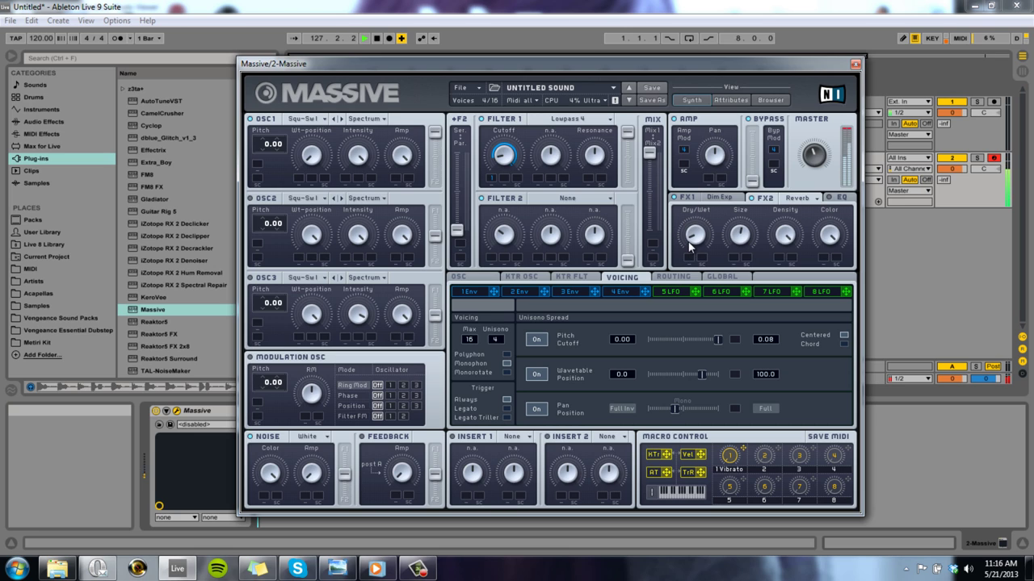
- Cut the EQ low shelf to thin the lead's bass
{"action": "left_click", "coordinate": [841, 198]}
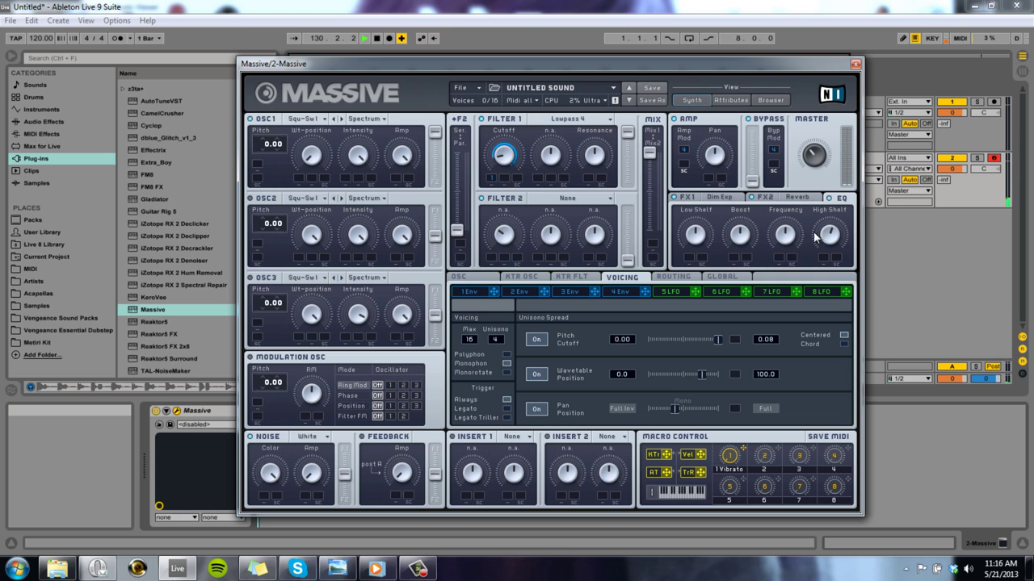
{"action": "left_click_drag", "start_coordinate": [694, 234], "coordinate": [692, 252]}
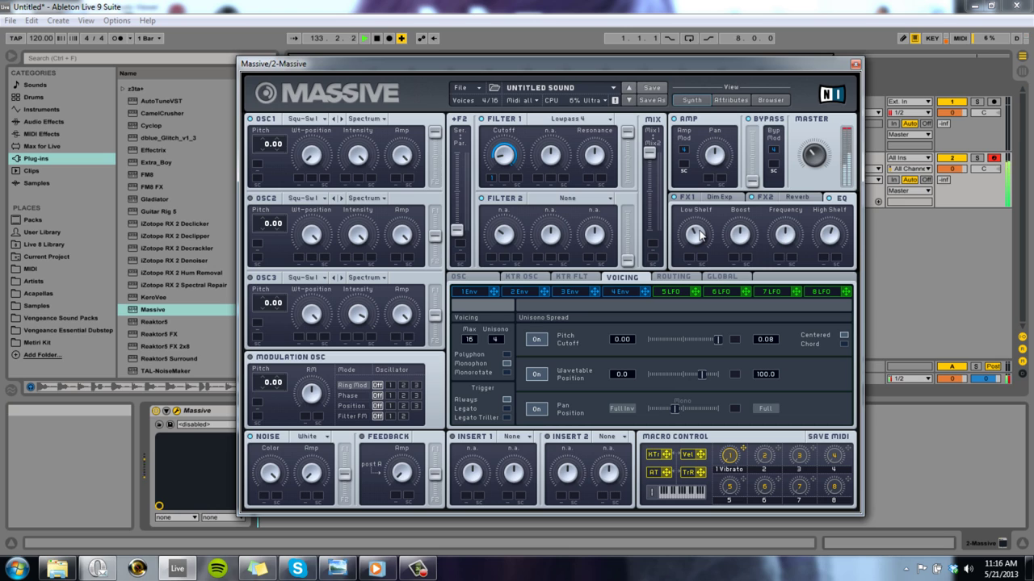
{"action": "key", "text": "z"}
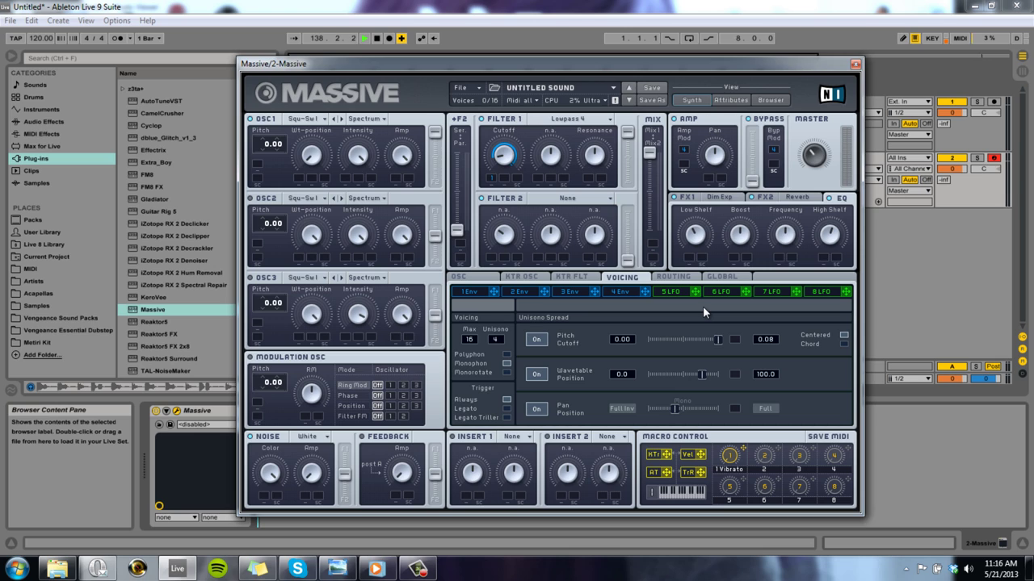
- Initialise a new blank sound and switch on oscillator 2
{"action": "left_click", "coordinate": [470, 92]}
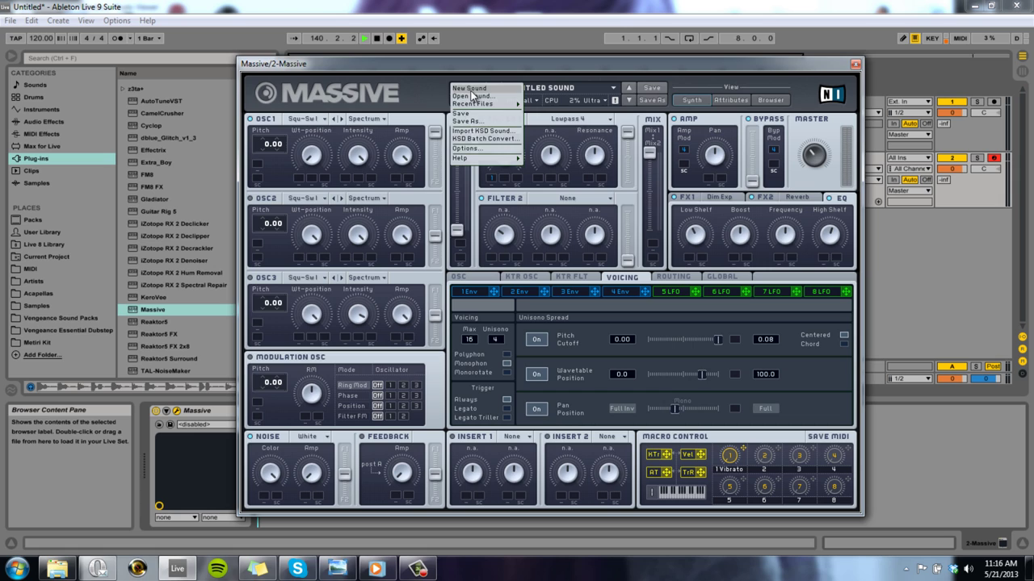
{"action": "left_click", "coordinate": [470, 90]}
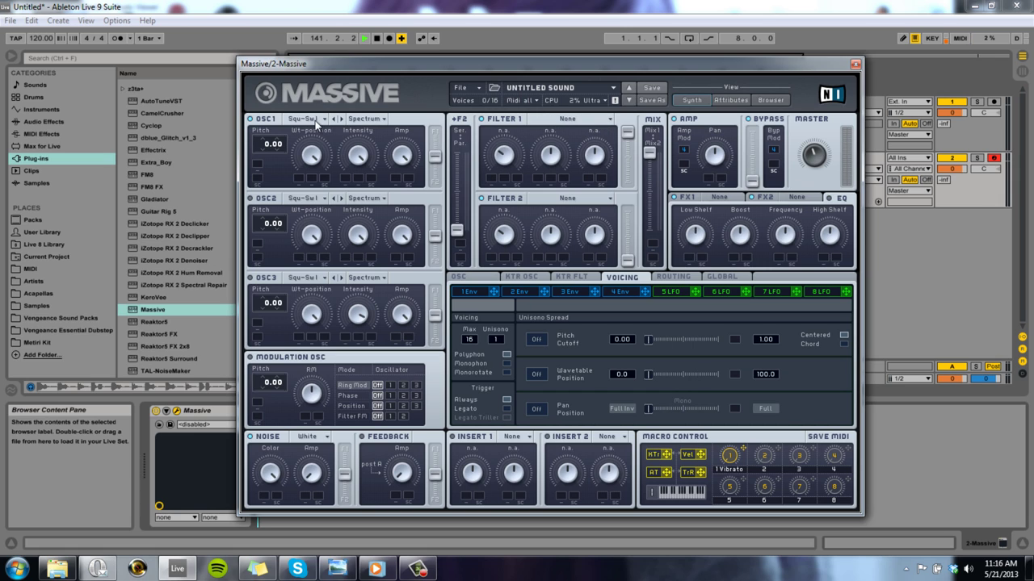
{"action": "left_click", "coordinate": [250, 198]}
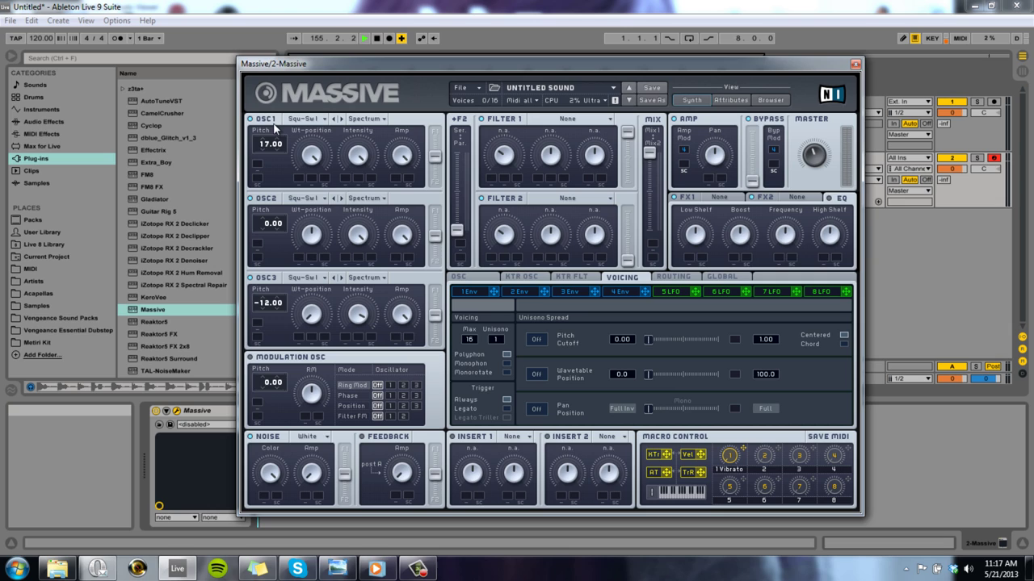
- Lower OSC1 pitch to 12.00 and raise its amplitude
{"action": "scroll", "coordinate": [272, 148], "scroll_direction": "down", "scroll_amount": 1}
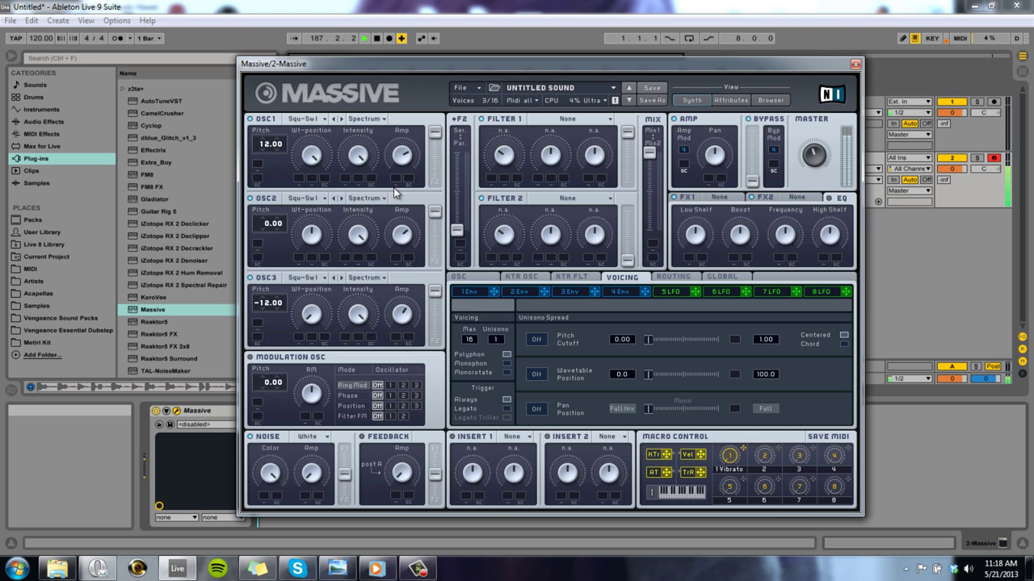
{"action": "left_click_drag", "start_coordinate": [404, 170], "coordinate": [404, 166]}
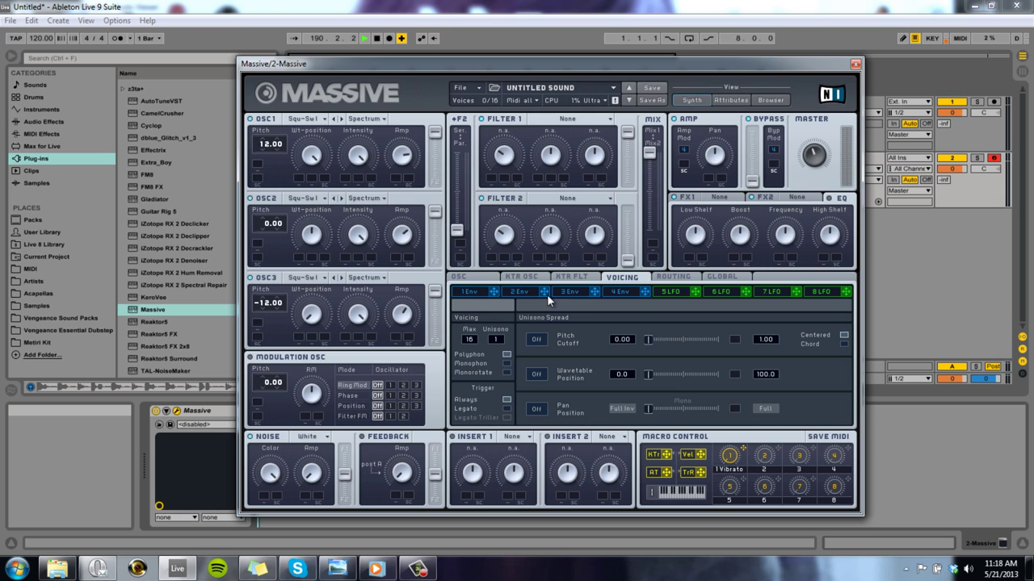
- Set Filter 1 to Lowpass 4 and assign envelope 1 to modulate its cutoff
{"action": "left_click", "coordinate": [563, 121]}
{"action": "left_click", "coordinate": [558, 128]}
{"action": "left_click_drag", "start_coordinate": [490, 183], "coordinate": [490, 180]}
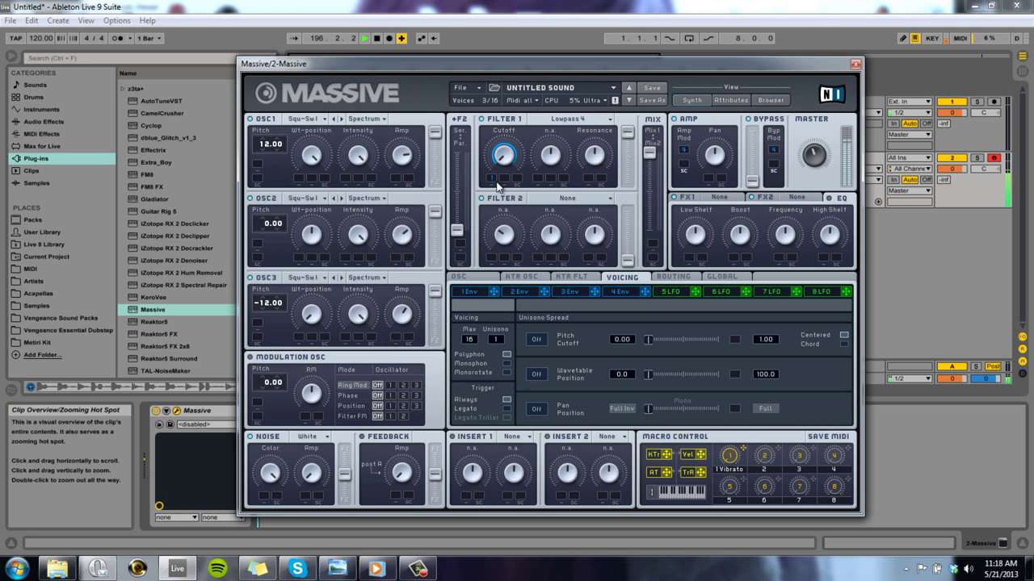
- Drop envelope 1's sustain level to zero and shorten its attack
{"action": "left_click", "coordinate": [471, 292]}
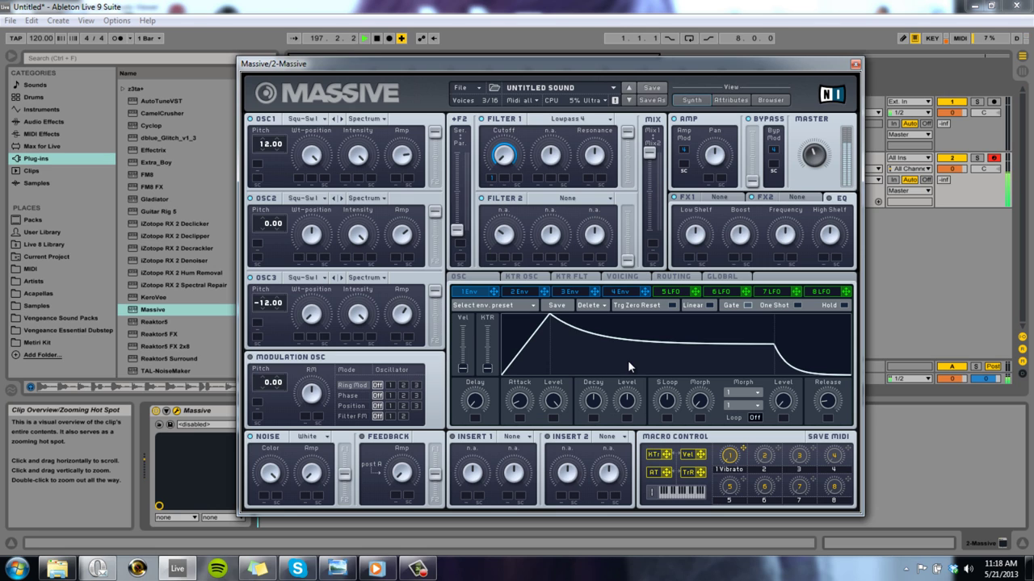
{"action": "left_click_drag", "start_coordinate": [627, 360], "coordinate": [627, 379]}
{"action": "left_click_drag", "start_coordinate": [528, 352], "coordinate": [455, 342]}
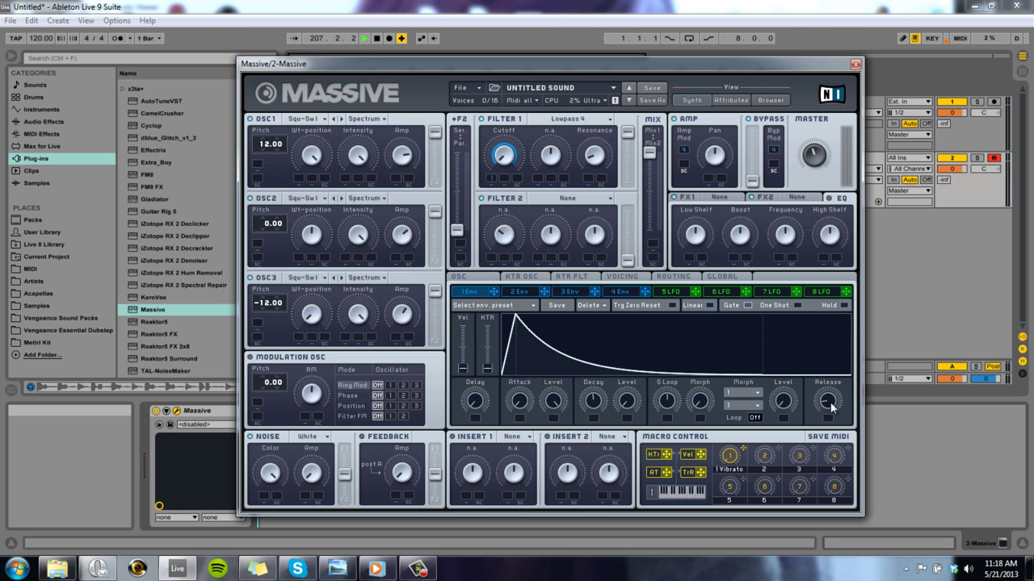
- Lengthen envelope 1's release, compare with envelope 4, then shorten envelope 1's decay
{"action": "left_click_drag", "start_coordinate": [831, 408], "coordinate": [835, 368]}
{"action": "left_click", "coordinate": [622, 293]}
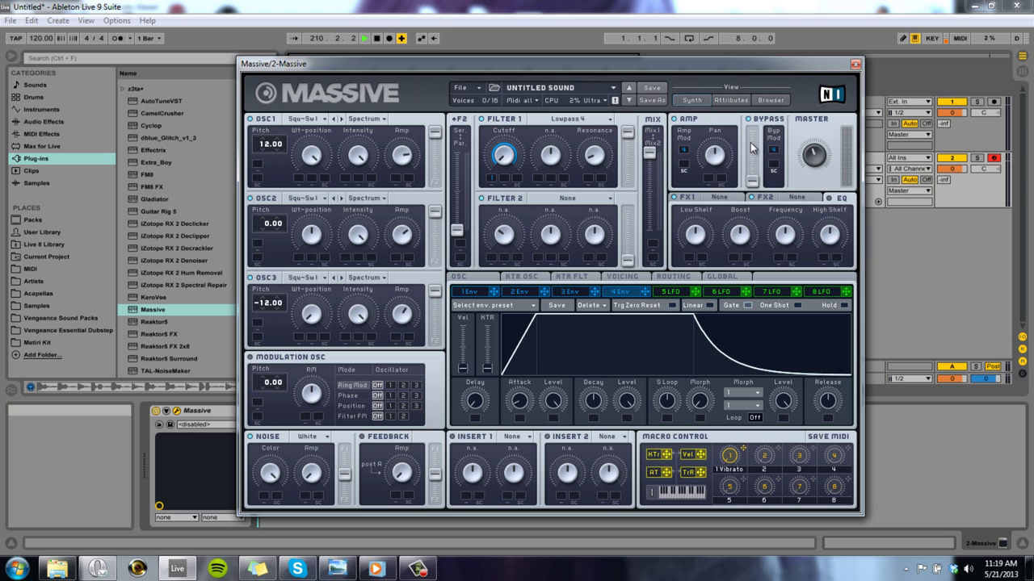
{"action": "left_click", "coordinate": [472, 292]}
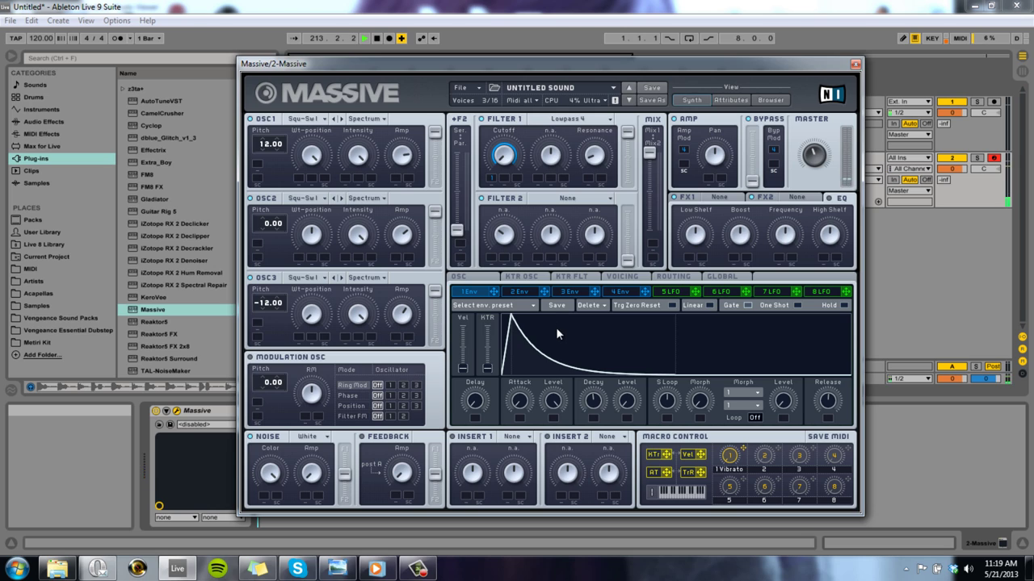
{"action": "left_click_drag", "start_coordinate": [595, 400], "coordinate": [595, 413]}
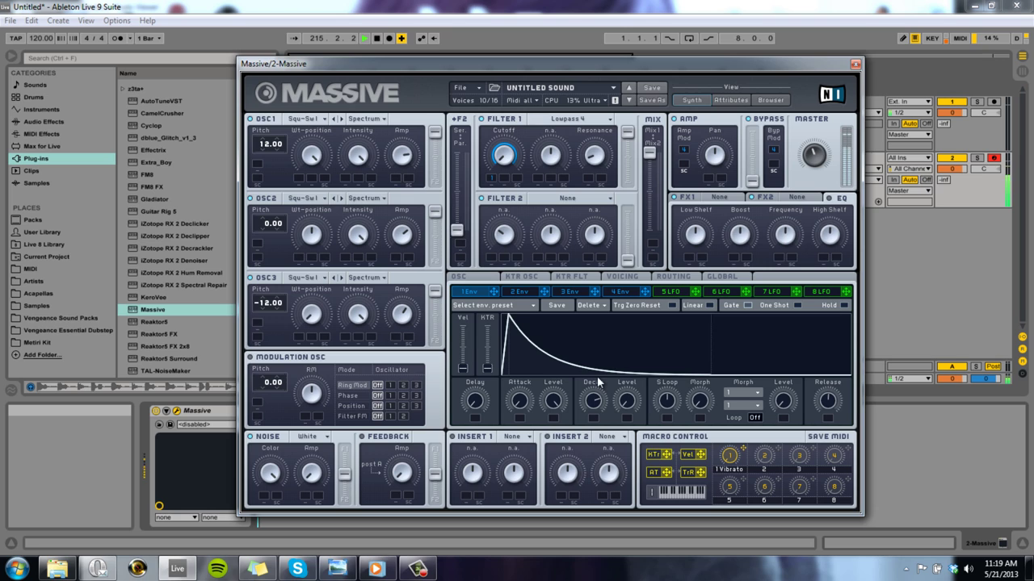
{"action": "mouse_move", "coordinate": [594, 413]}
{"action": "left_mouse_down"}
{"action": "mouse_move", "coordinate": [587, 420]}
{"action": "mouse_move", "coordinate": [587, 406]}
{"action": "left_mouse_up"}
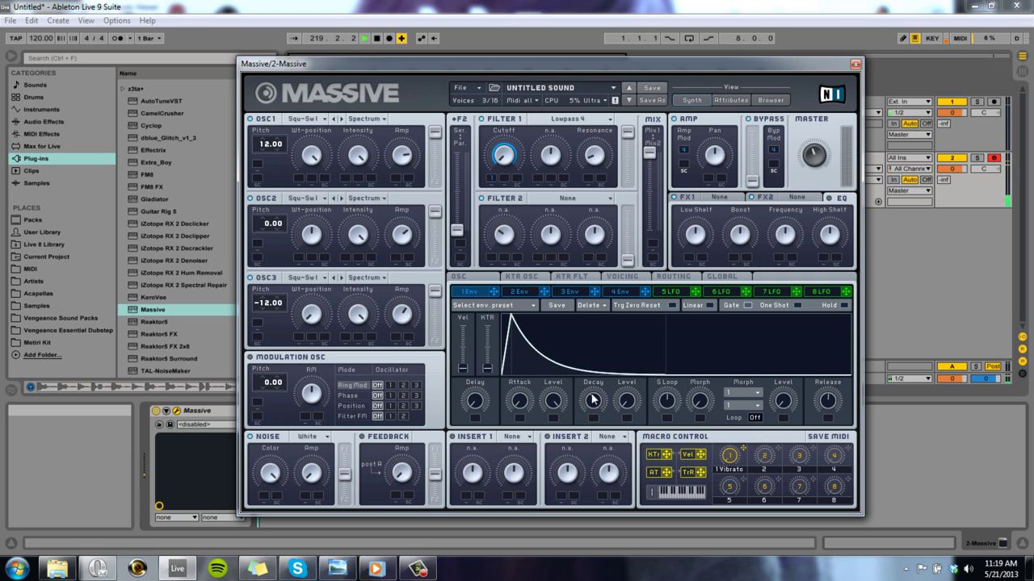
{"action": "mouse_move", "coordinate": [592, 399]}
{"action": "left_mouse_down"}
{"action": "mouse_move", "coordinate": [598, 429]}
{"action": "mouse_move", "coordinate": [600, 383]}
{"action": "mouse_move", "coordinate": [598, 393]}
{"action": "left_mouse_up"}
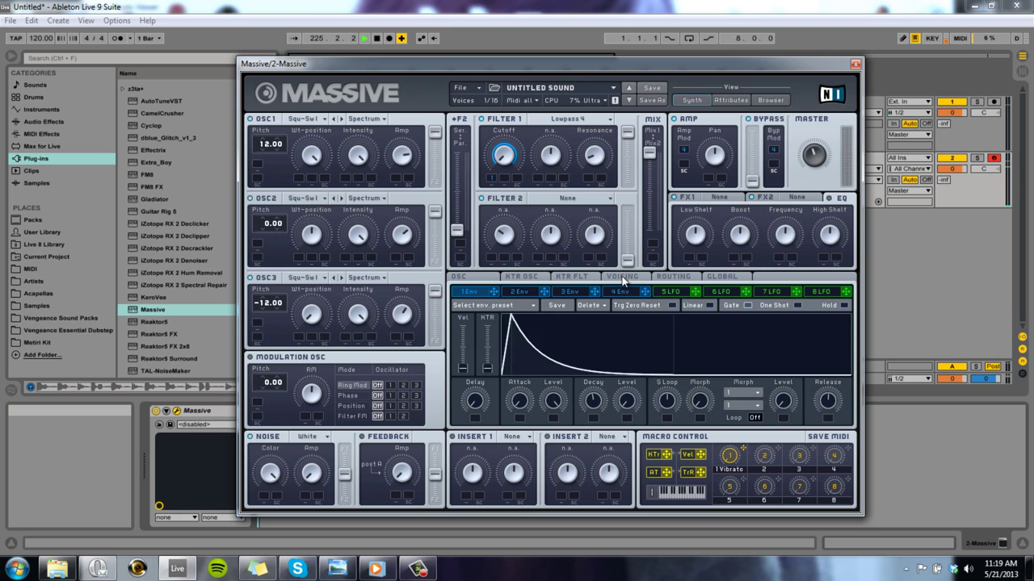
- In Voicing, enable pan and wavetable position spread for the unison voices and widen both
{"action": "left_click", "coordinate": [622, 277]}
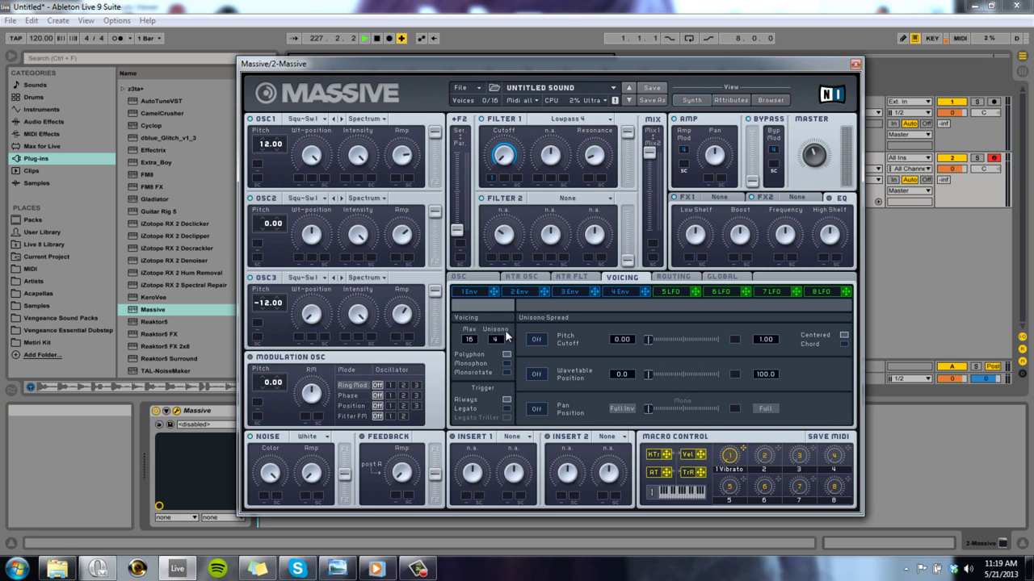
{"action": "left_click", "coordinate": [536, 409]}
{"action": "left_click_drag", "start_coordinate": [647, 409], "coordinate": [668, 408]}
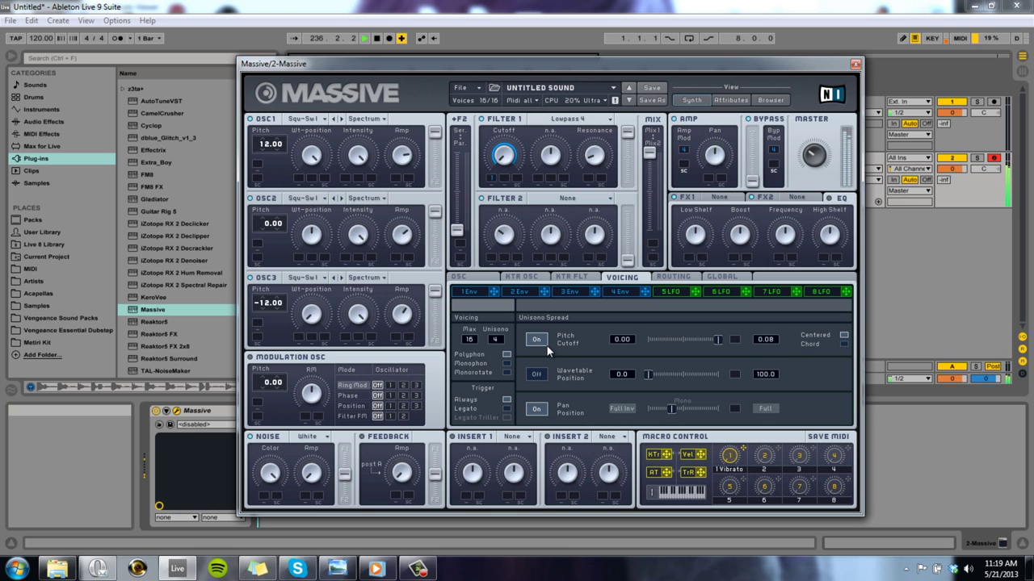
{"action": "left_click", "coordinate": [536, 375]}
{"action": "left_click_drag", "start_coordinate": [653, 374], "coordinate": [706, 374]}
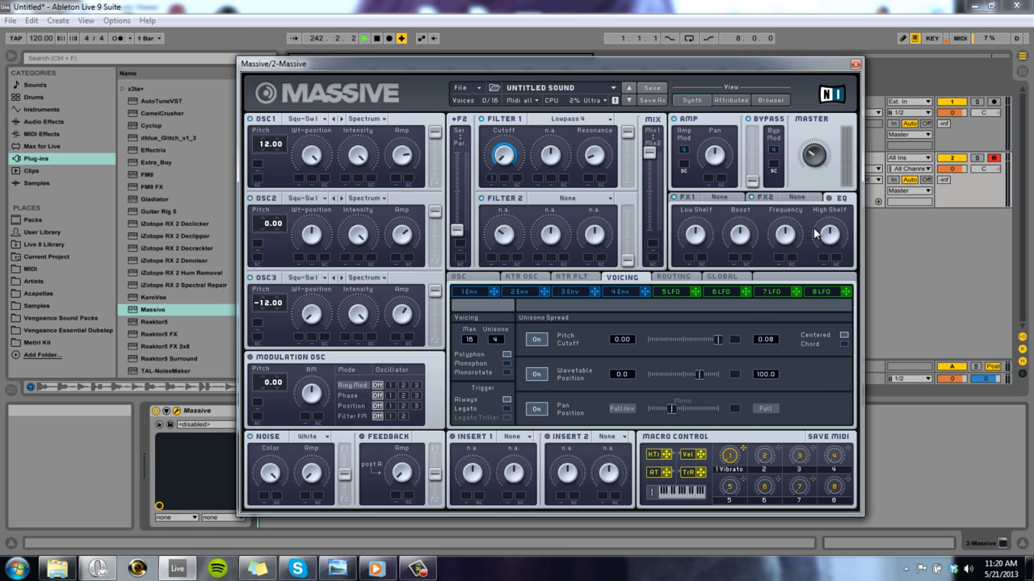
- Load Dimension Expander into effect slot 1 and check the EQ settings
{"action": "left_click", "coordinate": [719, 198]}
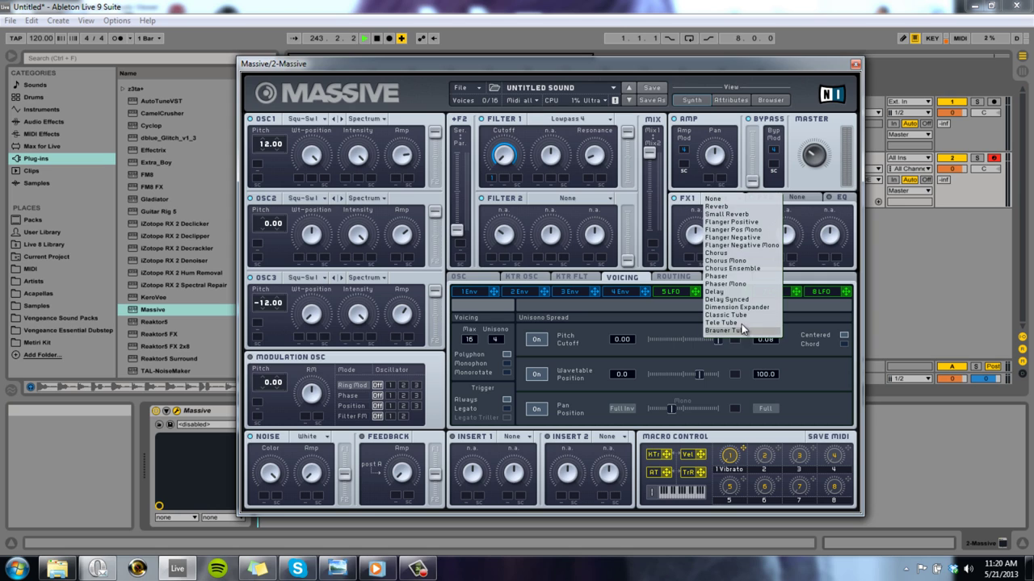
{"action": "left_click", "coordinate": [742, 306]}
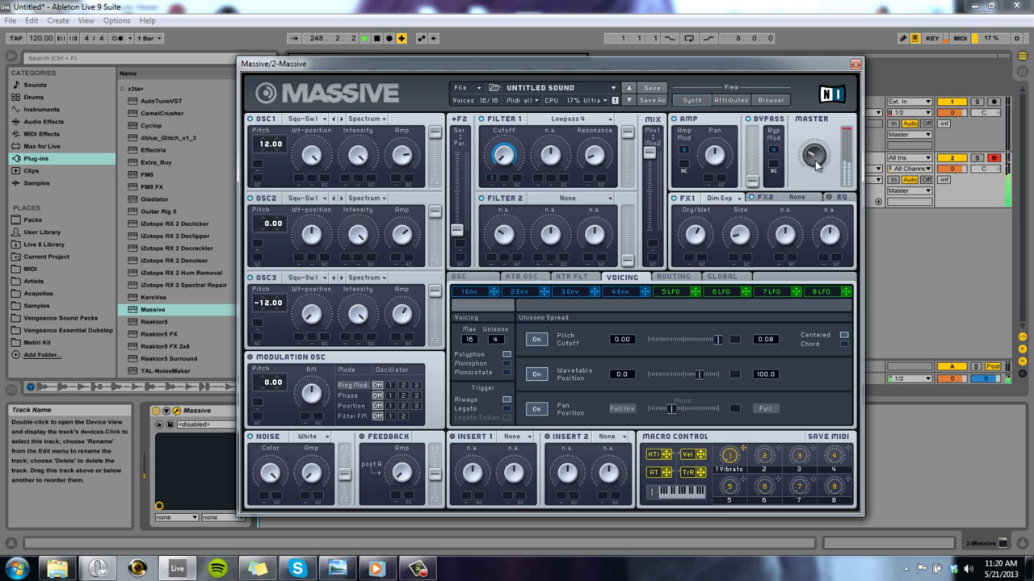
{"action": "left_click", "coordinate": [842, 197]}
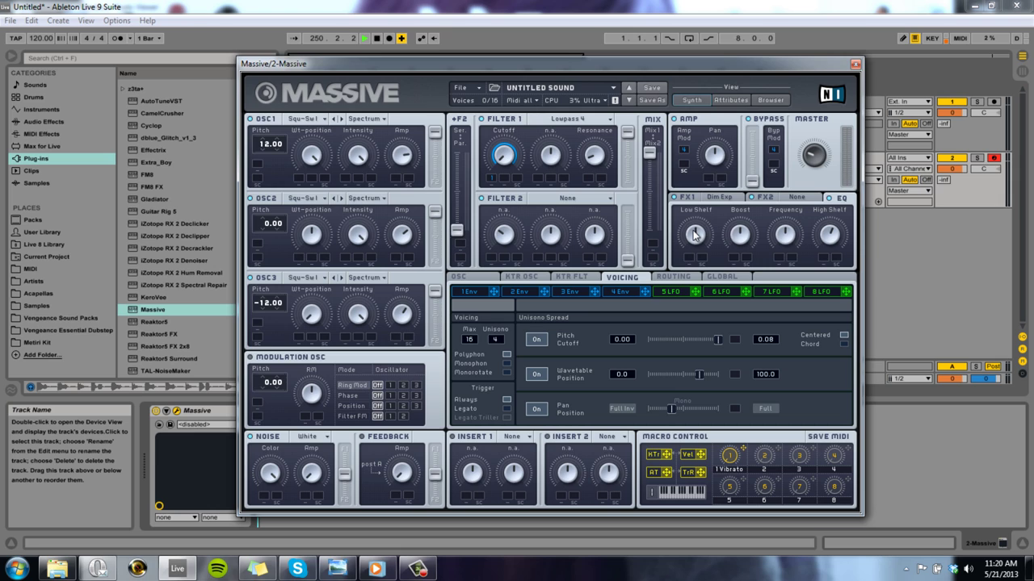
{"action": "left_click", "coordinate": [805, 195]}
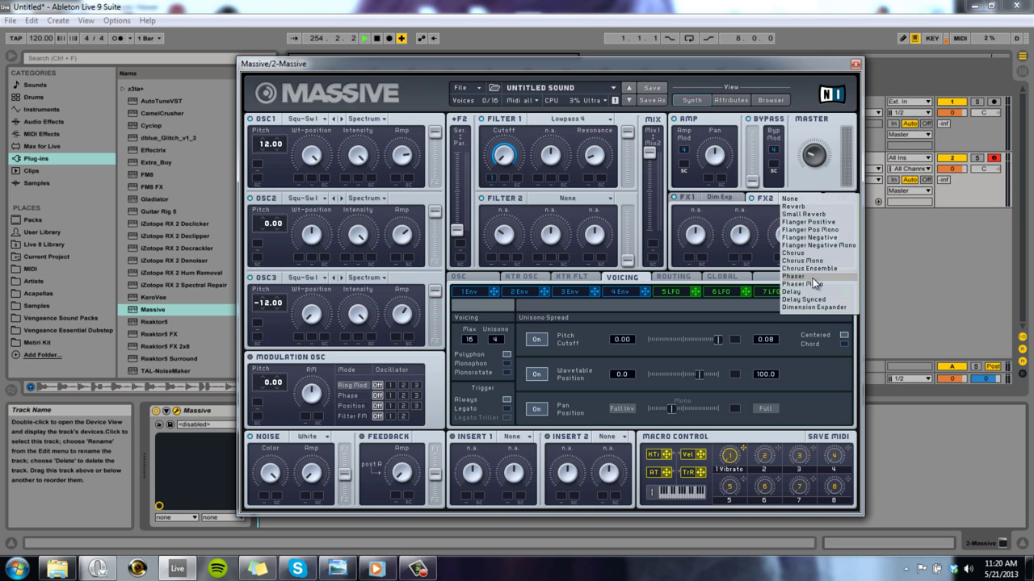
- Load Reverb into effect slot 2, then reset Massive to a new default sound
{"action": "left_click", "coordinate": [794, 207]}
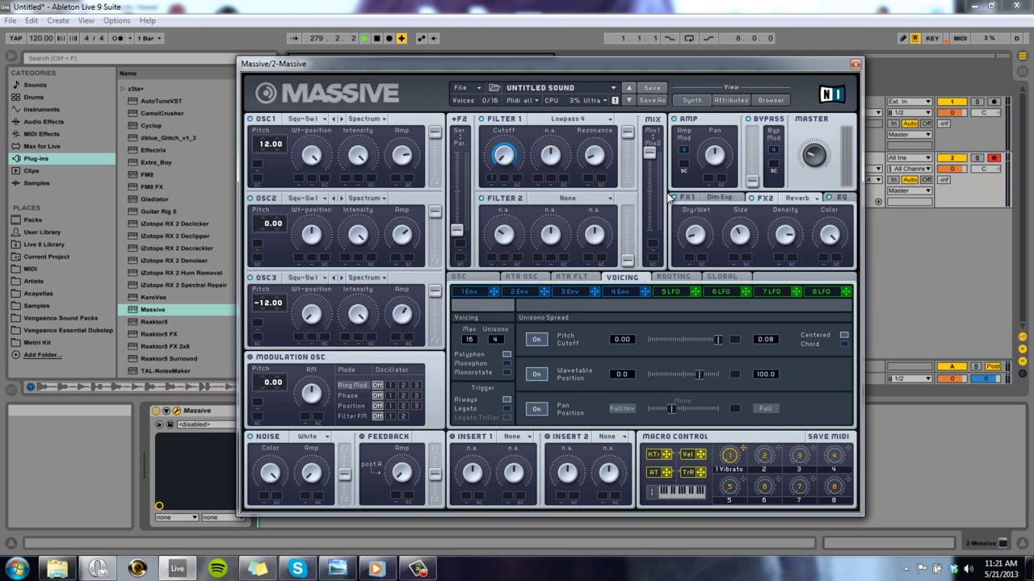
{"action": "left_click", "coordinate": [462, 88]}
{"action": "left_click", "coordinate": [483, 89]}
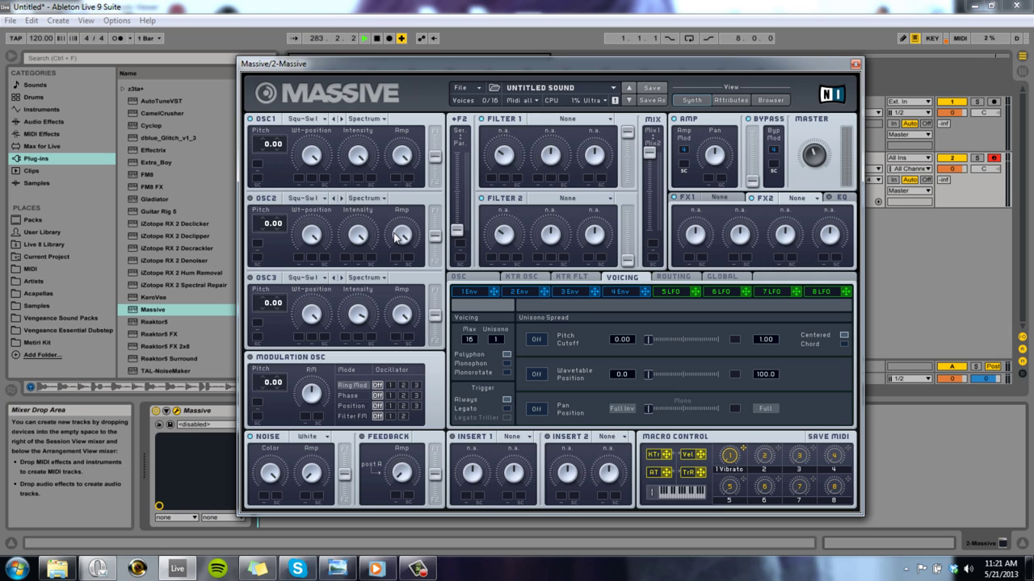
{"action": "left_click", "coordinate": [472, 89]}
{"action": "left_click", "coordinate": [476, 95]}
{"action": "left_click", "coordinate": [468, 88]}
{"action": "left_click", "coordinate": [471, 91]}
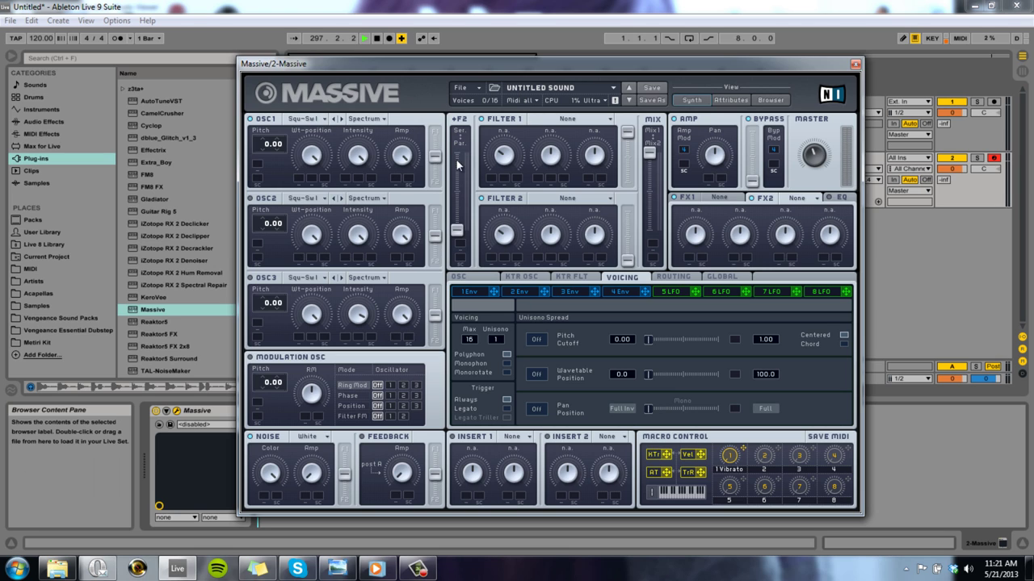
- Set Filter 1 to Lowpass 4 and route LFO 5 to OSC1's pitch
{"action": "left_click", "coordinate": [593, 121]}
{"action": "left_click", "coordinate": [552, 137]}
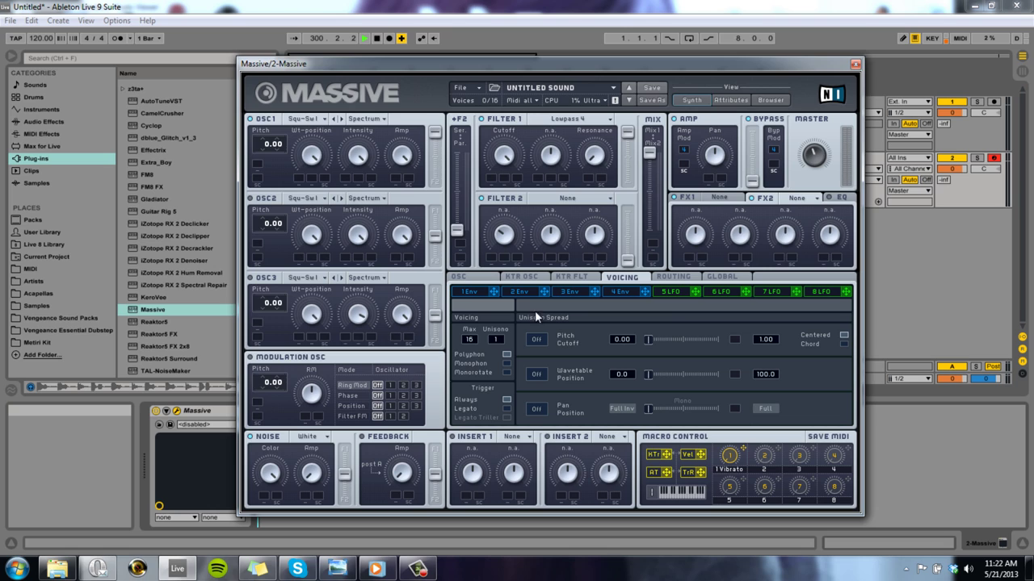
{"action": "left_click", "coordinate": [682, 292]}
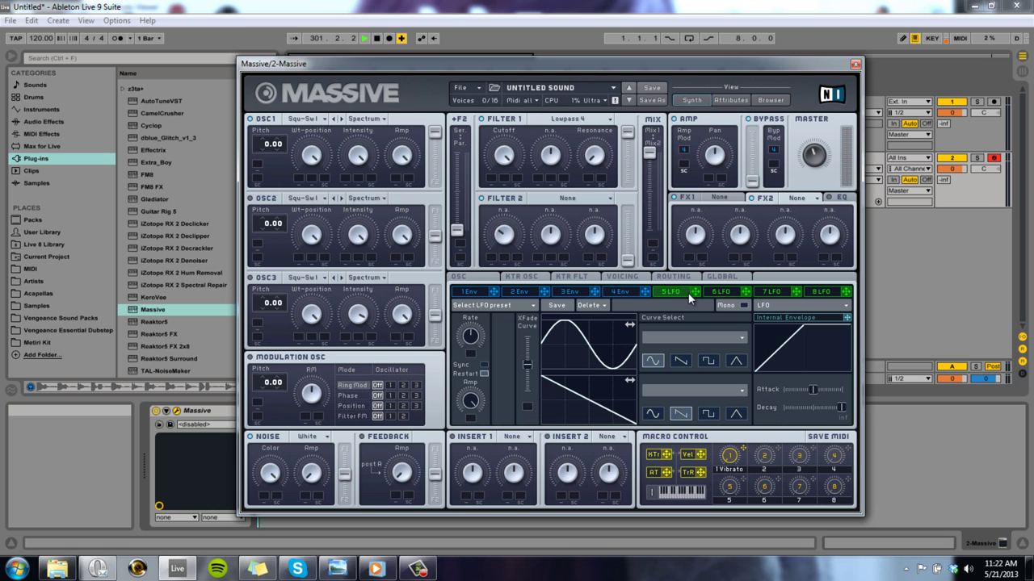
{"action": "left_click_drag", "start_coordinate": [690, 297], "coordinate": [319, 102]}
- Sweep LFO 5's XFade to the upper curve, then the lower, then back up
{"action": "left_click_drag", "start_coordinate": [522, 365], "coordinate": [549, 272]}
{"action": "left_click_drag", "start_coordinate": [525, 336], "coordinate": [526, 473]}
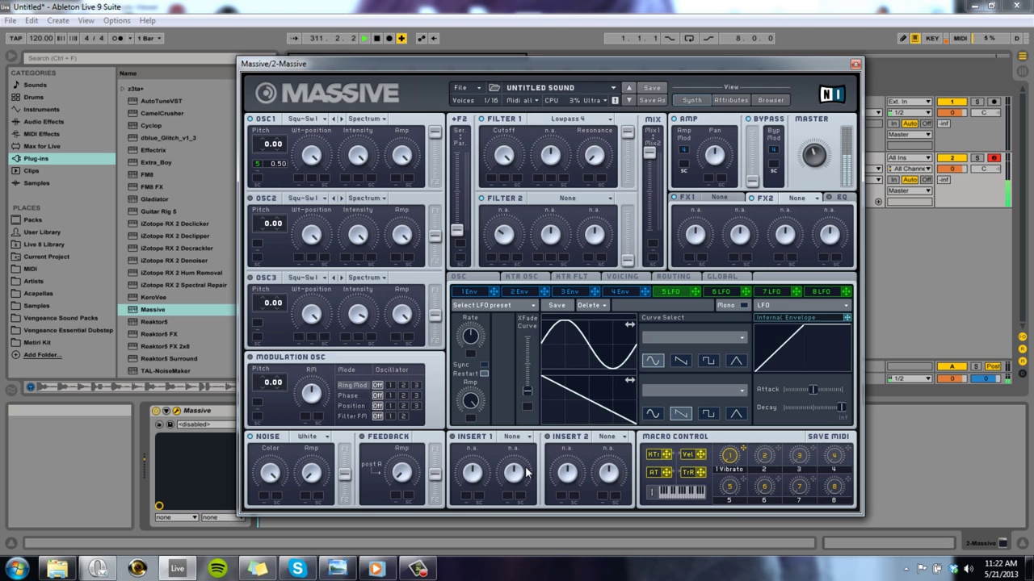
{"action": "left_click_drag", "start_coordinate": [527, 390], "coordinate": [526, 338]}
{"action": "left_click", "coordinate": [623, 277]}
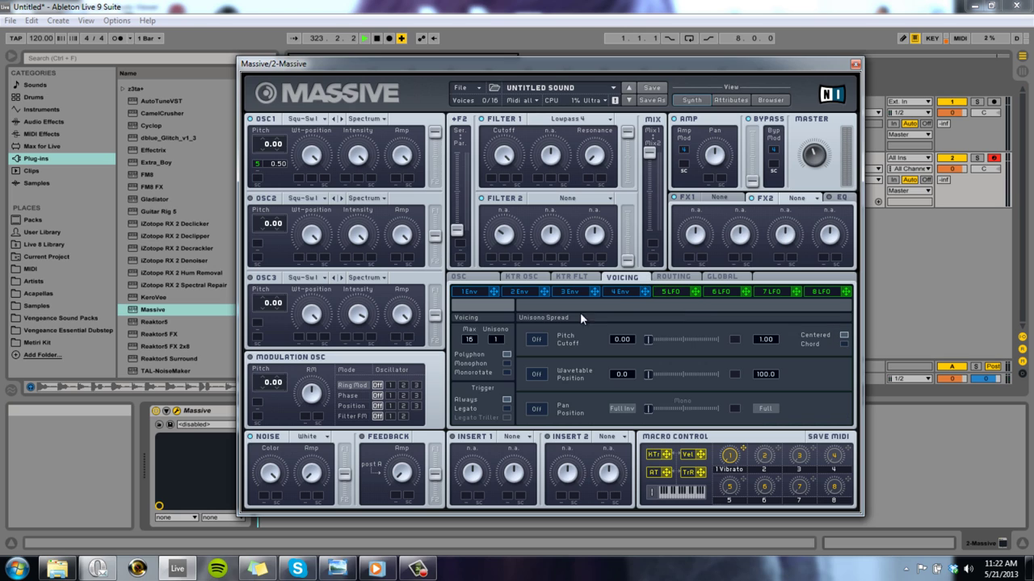
{"action": "left_click", "coordinate": [506, 364]}
{"action": "left_click", "coordinate": [468, 278]}
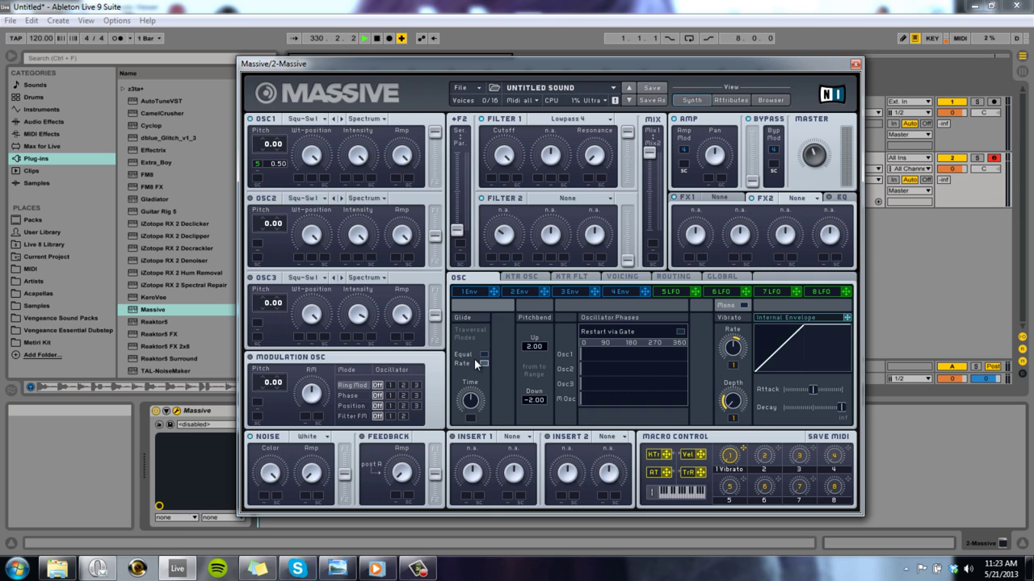
{"action": "key", "text": "z"}
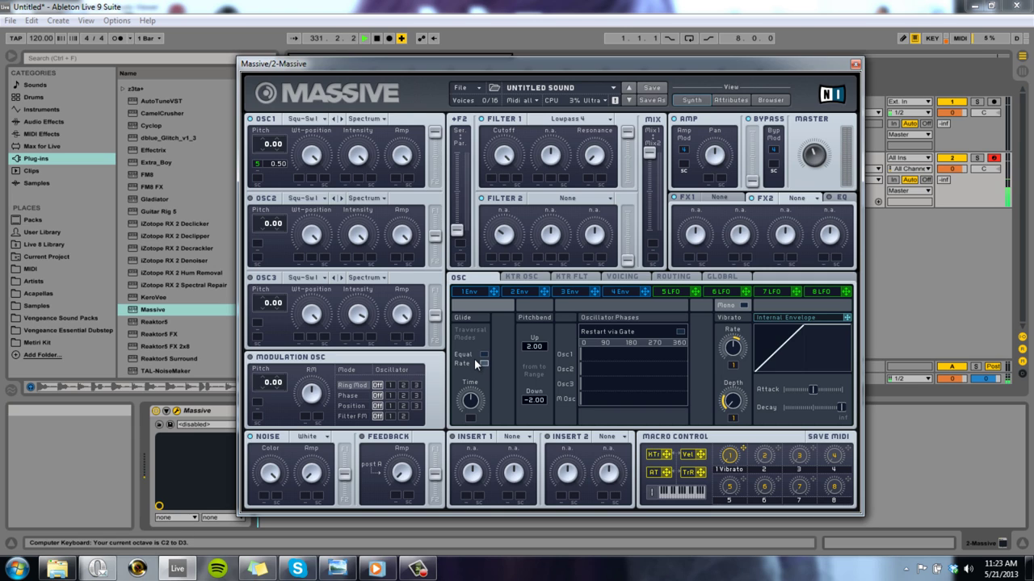
{"action": "key", "text": "a"}
{"action": "key", "text": "z"}
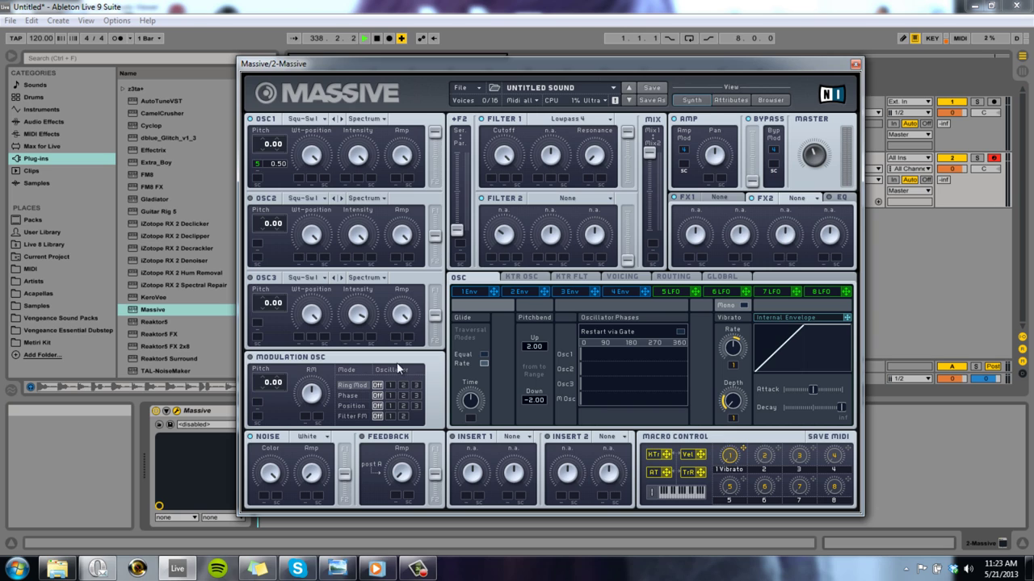
- Assign macro 2 to the Filter 1 cutoff knob with a modulation range
{"action": "left_click", "coordinate": [460, 87]}
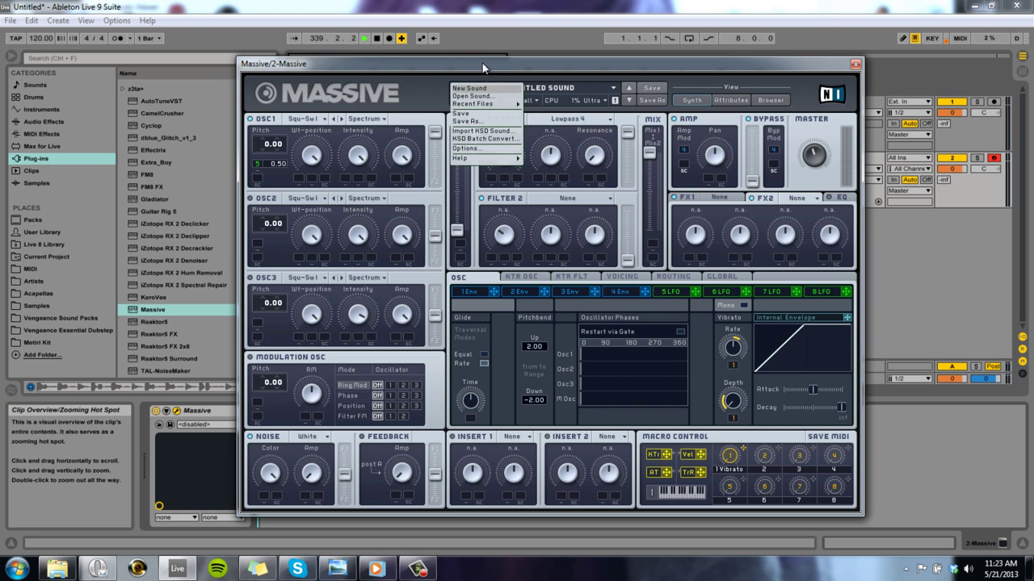
{"action": "left_click", "coordinate": [463, 90]}
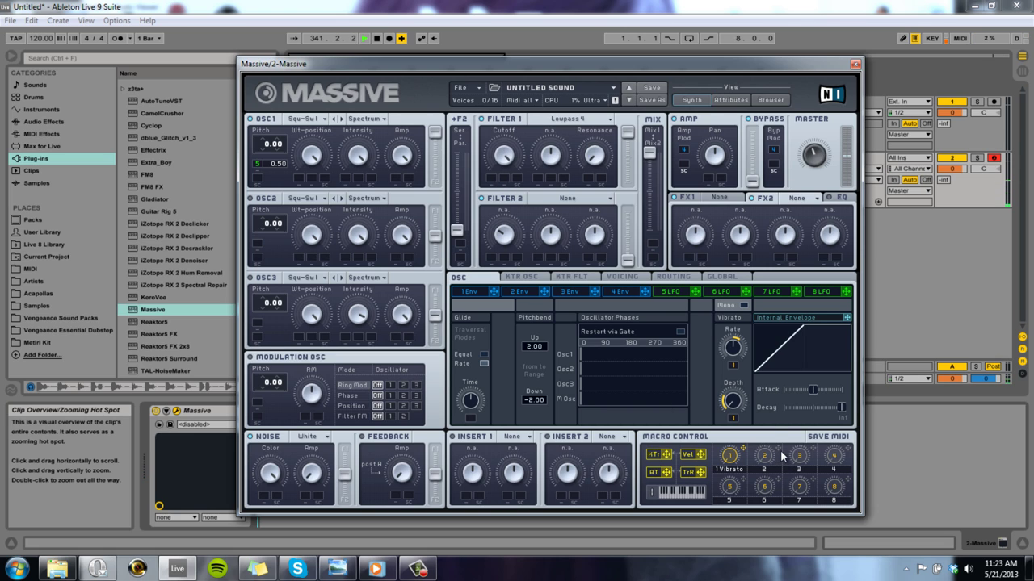
{"action": "left_click_drag", "start_coordinate": [488, 189], "coordinate": [490, 178]}
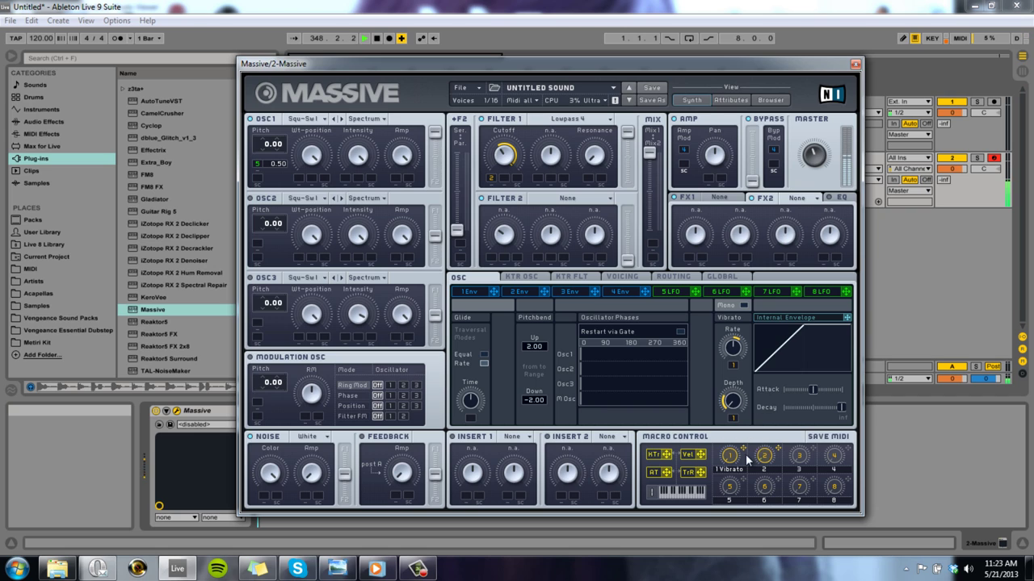
- Load a Delay into effect slot 2 and lower its Time Right slightly
{"action": "left_click", "coordinate": [798, 198]}
{"action": "left_click", "coordinate": [798, 198]}
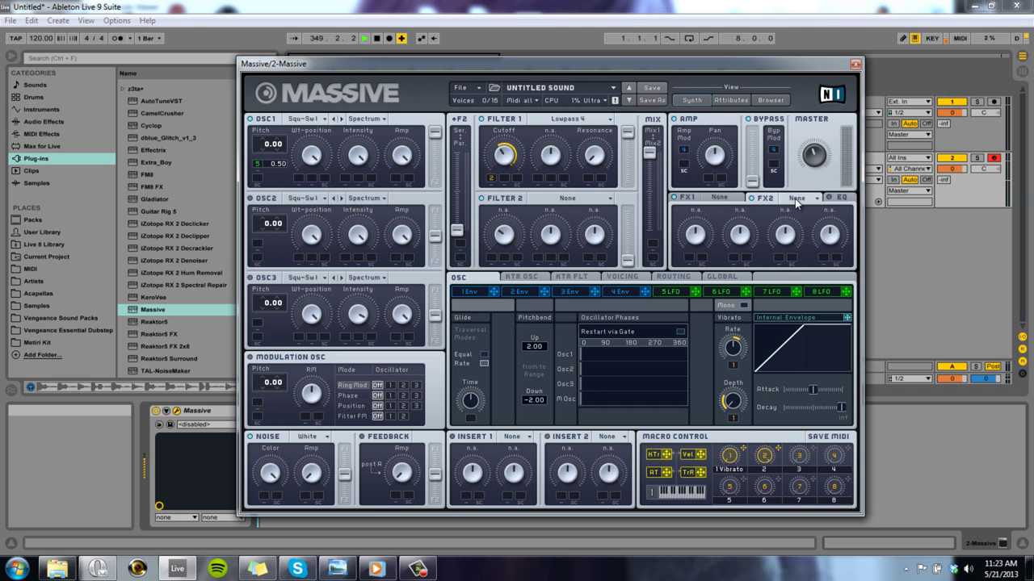
{"action": "left_click", "coordinate": [798, 198]}
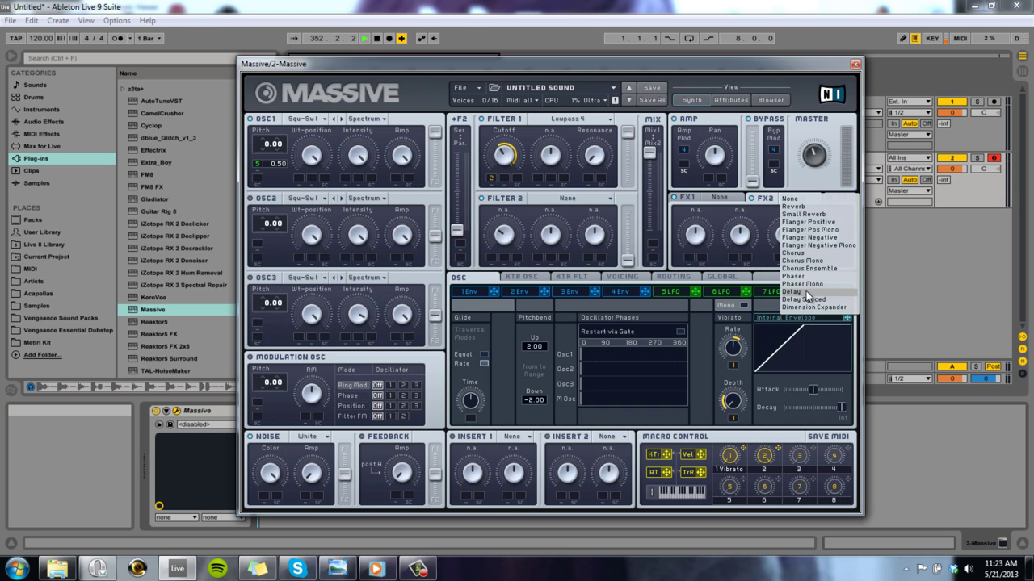
{"action": "left_click", "coordinate": [807, 292]}
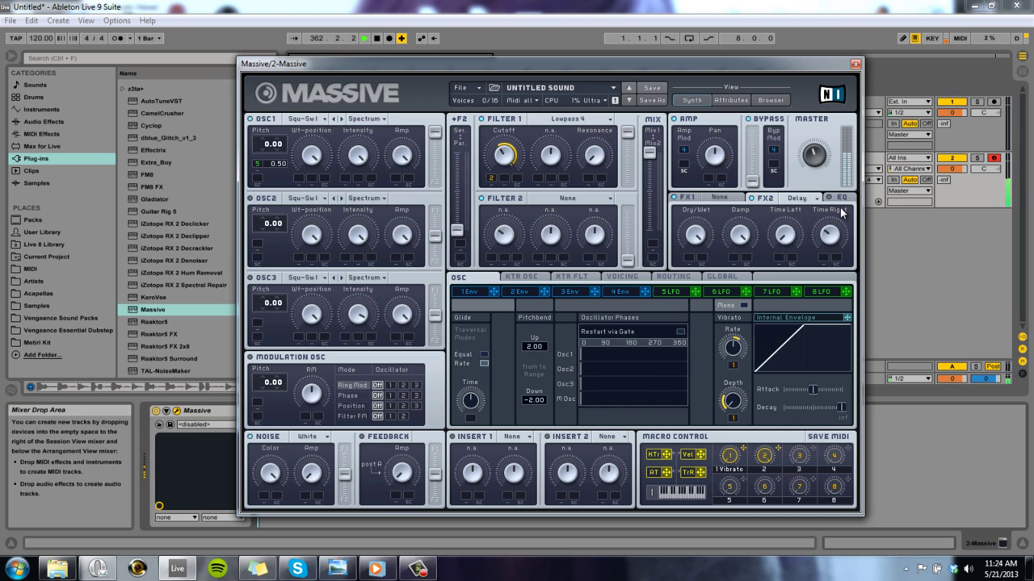
{"action": "left_click_drag", "start_coordinate": [847, 244], "coordinate": [836, 262]}
- Check the EQ settings, then load Reverb into effect slot 1
{"action": "left_click", "coordinate": [842, 198]}
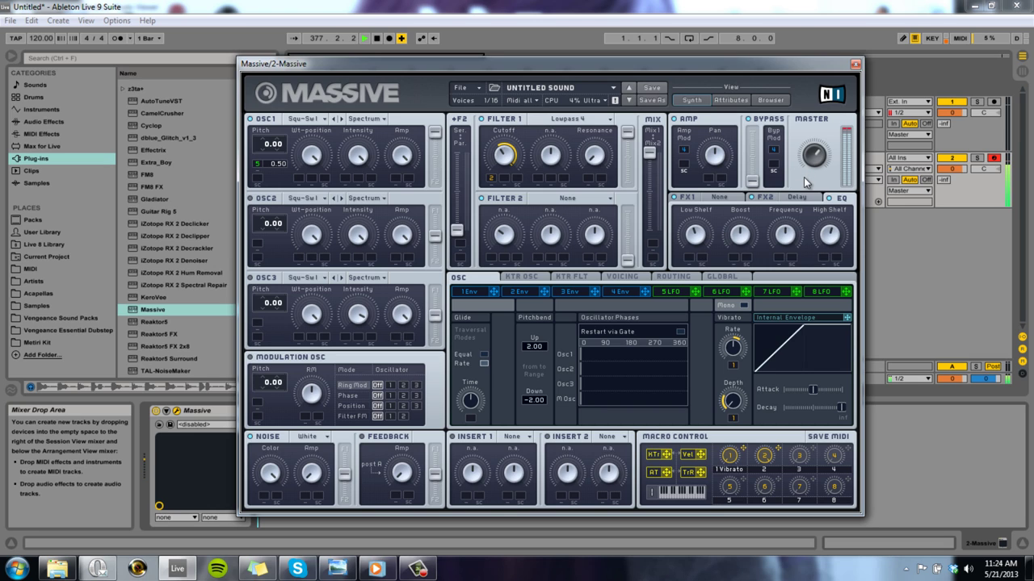
{"action": "left_click", "coordinate": [719, 197]}
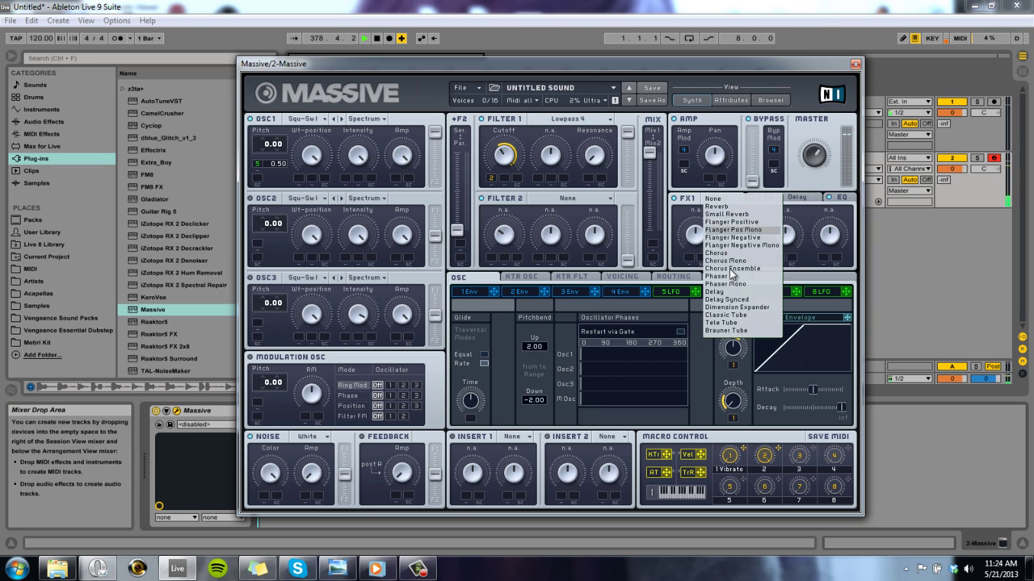
{"action": "left_click", "coordinate": [741, 206]}
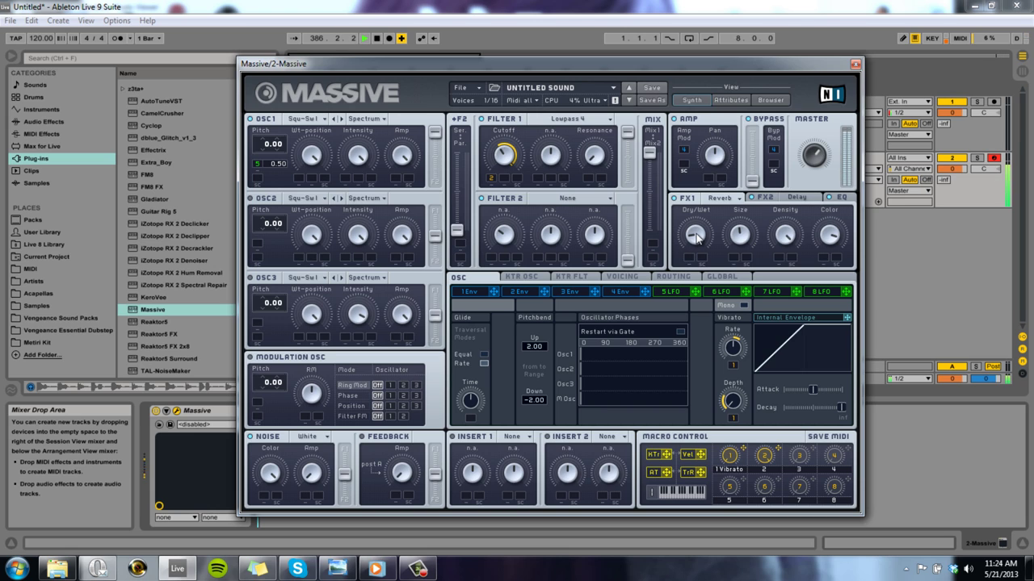
- Set the modulation oscillator's Phase to oscillator 1 and its pitch to -12.00
{"action": "left_click", "coordinate": [389, 396]}
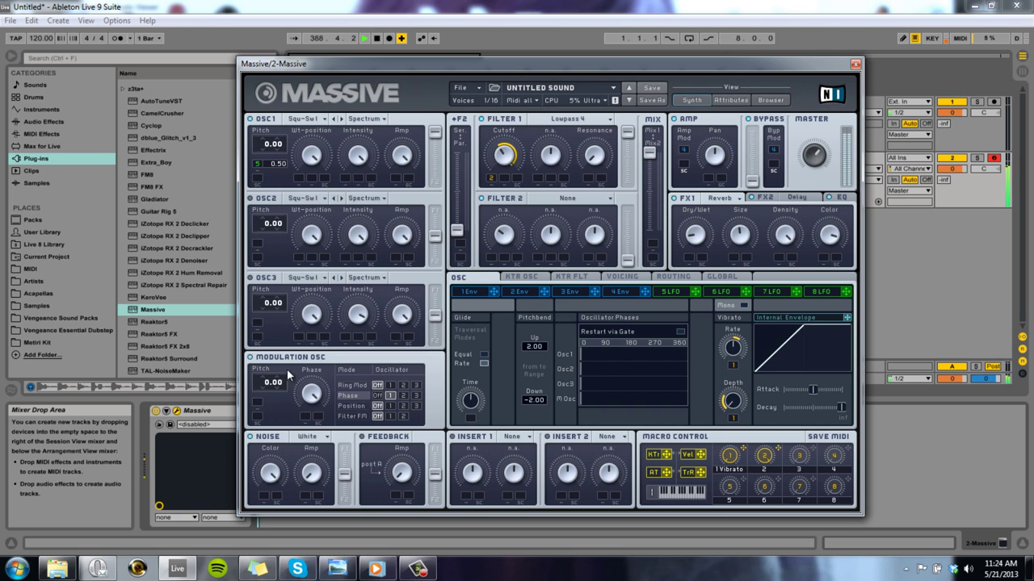
{"action": "left_click_drag", "start_coordinate": [269, 383], "coordinate": [276, 403]}
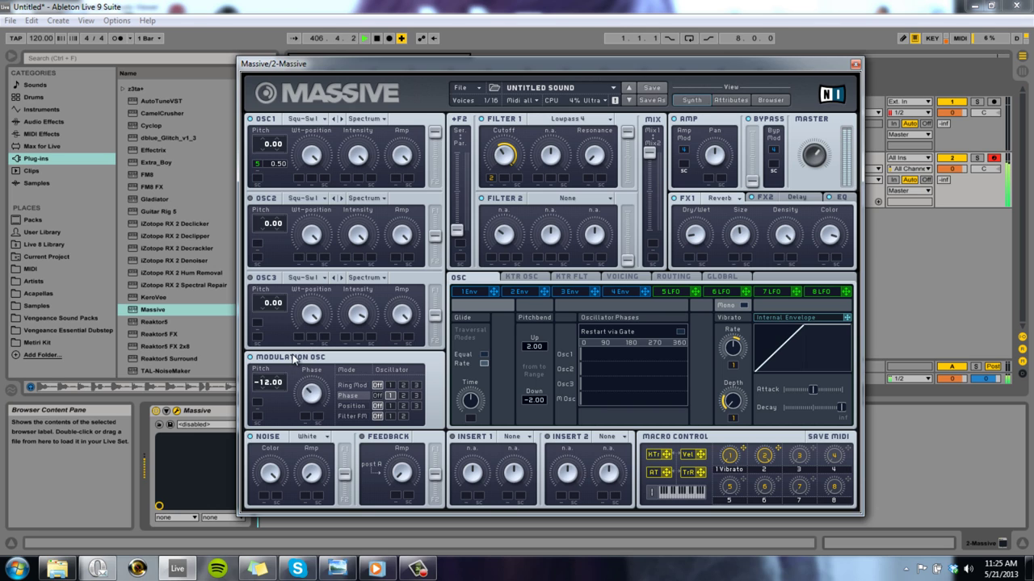
- Assign LFO 6 to the Mod OSC phase, tempo-sync it at 4/1, and shift the keyboard octave up
{"action": "left_click", "coordinate": [692, 292]}
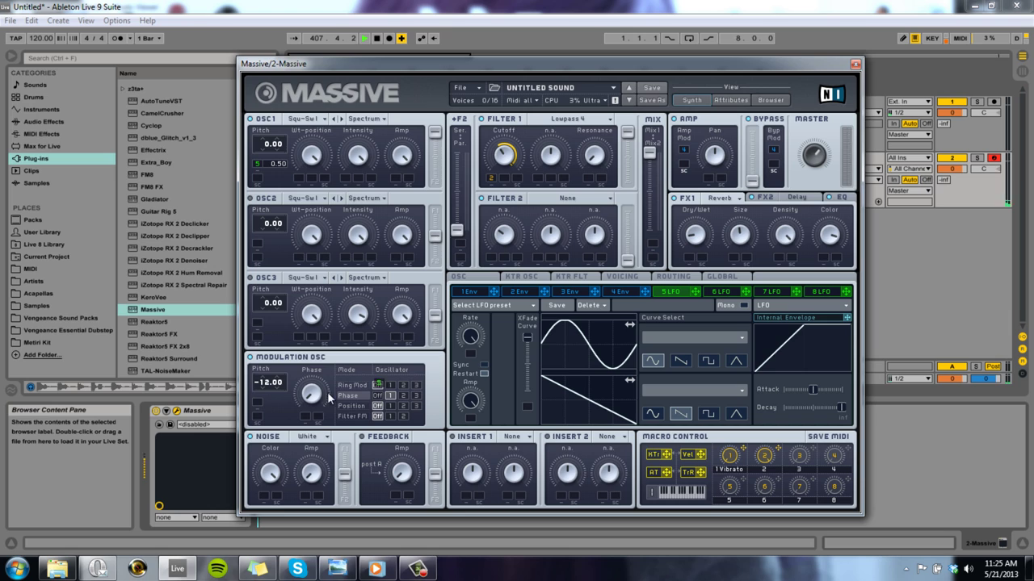
{"action": "left_click_drag", "start_coordinate": [744, 292], "coordinate": [305, 400]}
{"action": "left_click", "coordinate": [721, 292]}
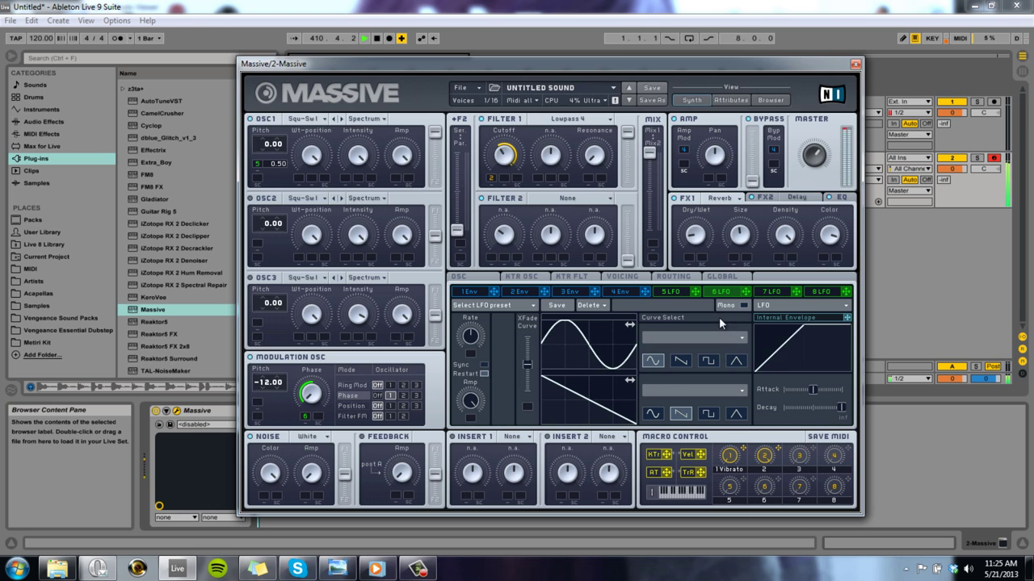
{"action": "left_click", "coordinate": [483, 364]}
{"action": "left_click", "coordinate": [482, 356]}
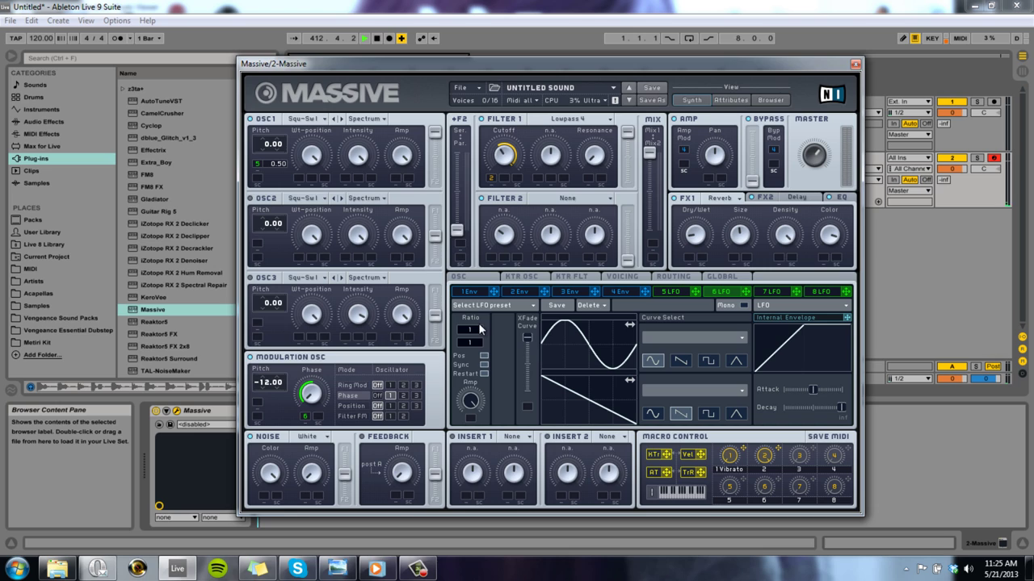
{"action": "mouse_move", "coordinate": [473, 327]}
{"action": "left_mouse_down"}
{"action": "mouse_move", "coordinate": [475, 311]}
{"action": "mouse_move", "coordinate": [476, 328]}
{"action": "left_mouse_up"}
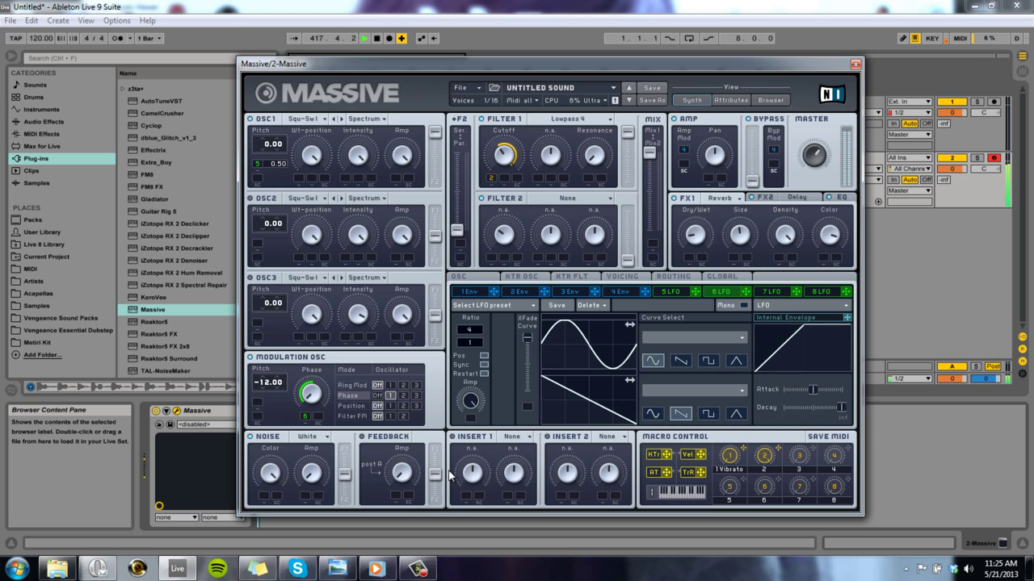
{"action": "key", "text": "x"}
- Raise LFO 6's ratio to 8/1 and change its curve from sine to triangle
{"action": "left_click_drag", "start_coordinate": [474, 331], "coordinate": [482, 320]}
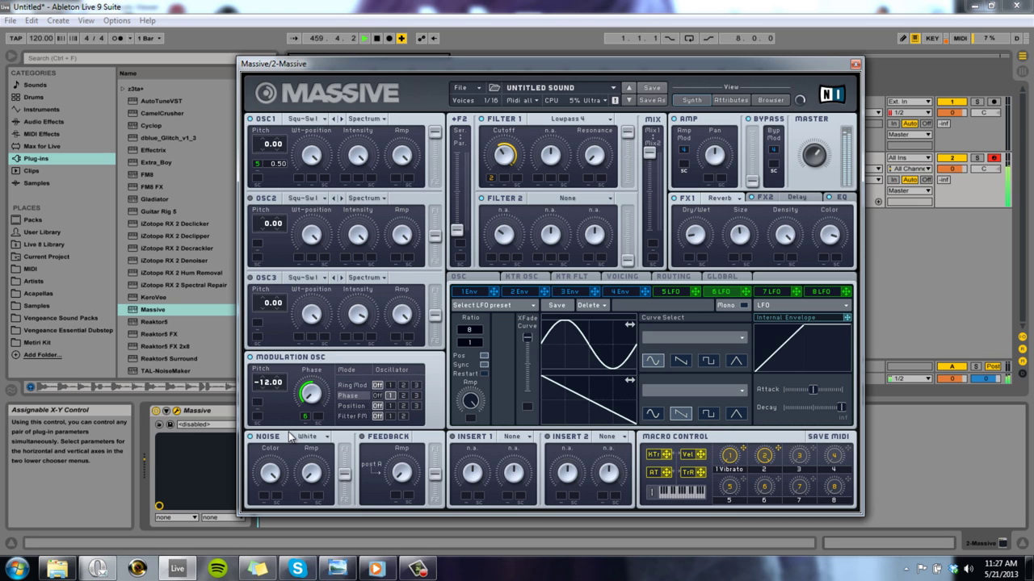
{"action": "left_click", "coordinate": [736, 361]}
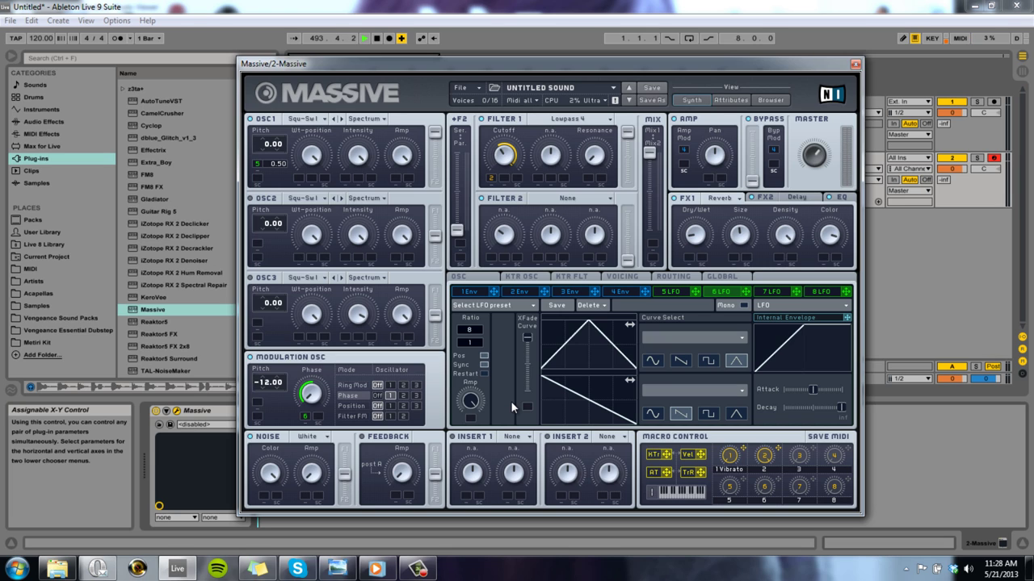
- Show the Camtasia Recorder control window over the Live session
{"action": "left_click", "coordinate": [427, 572]}
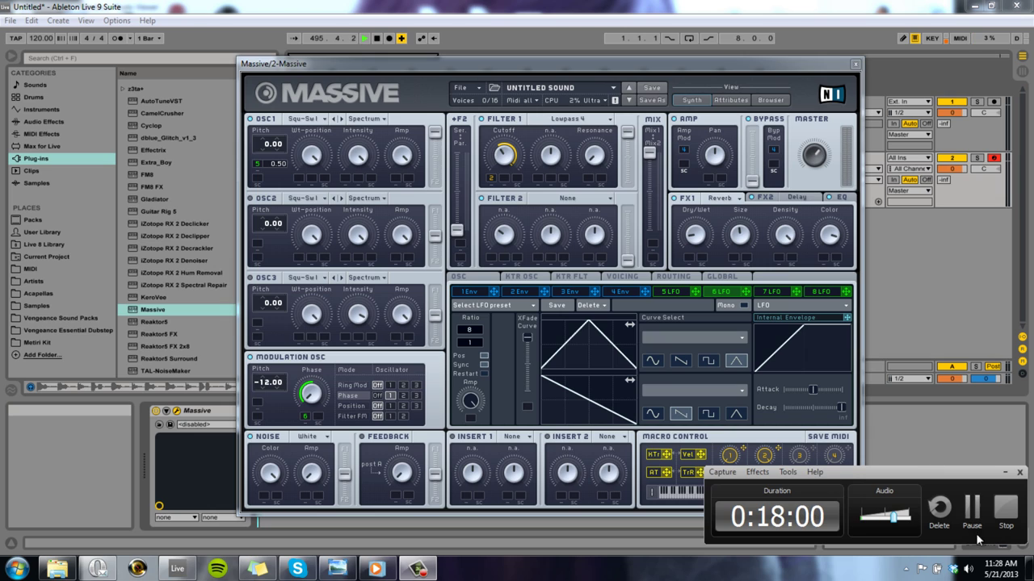